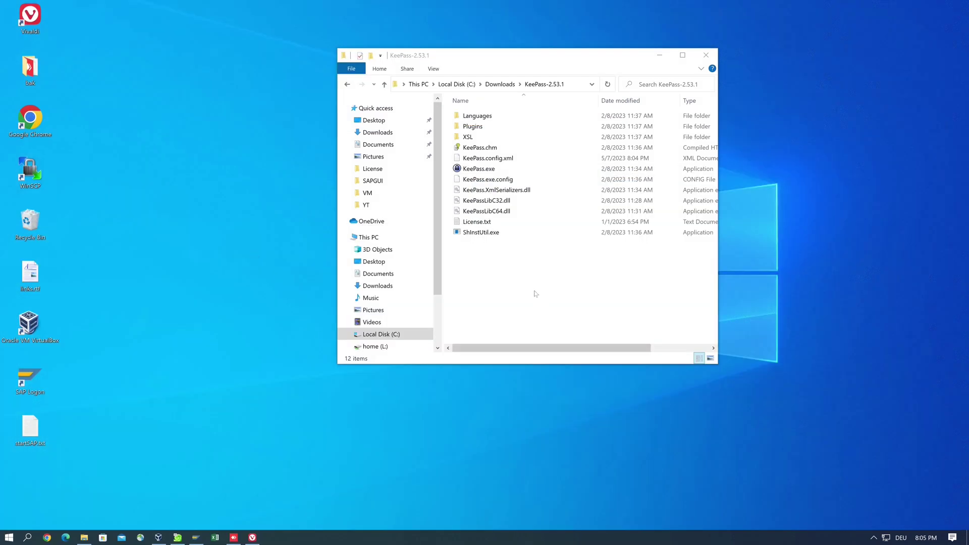
# Launch KeePass.exe from its program folder and unlock Database.kdbx with the master password
pyautogui.click(534, 292)
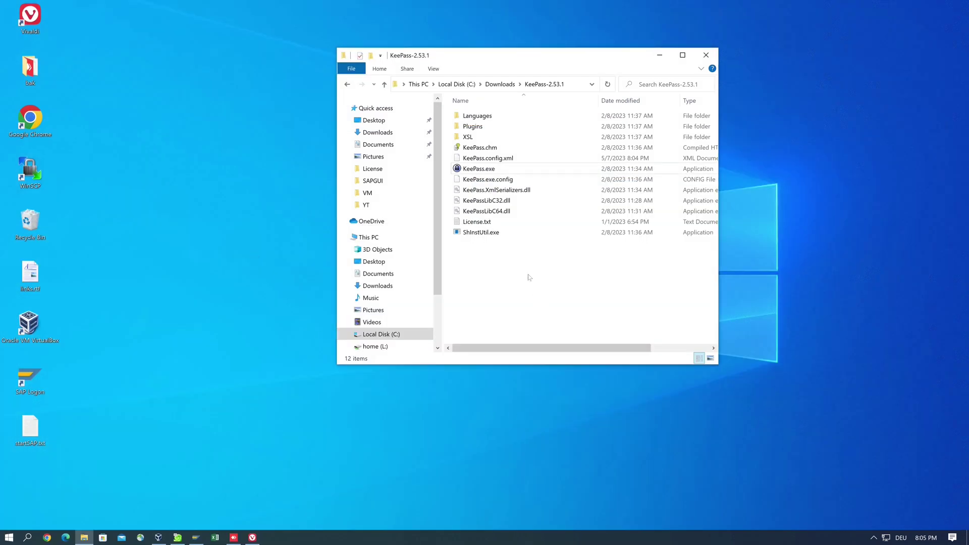
pyautogui.click(486, 170)
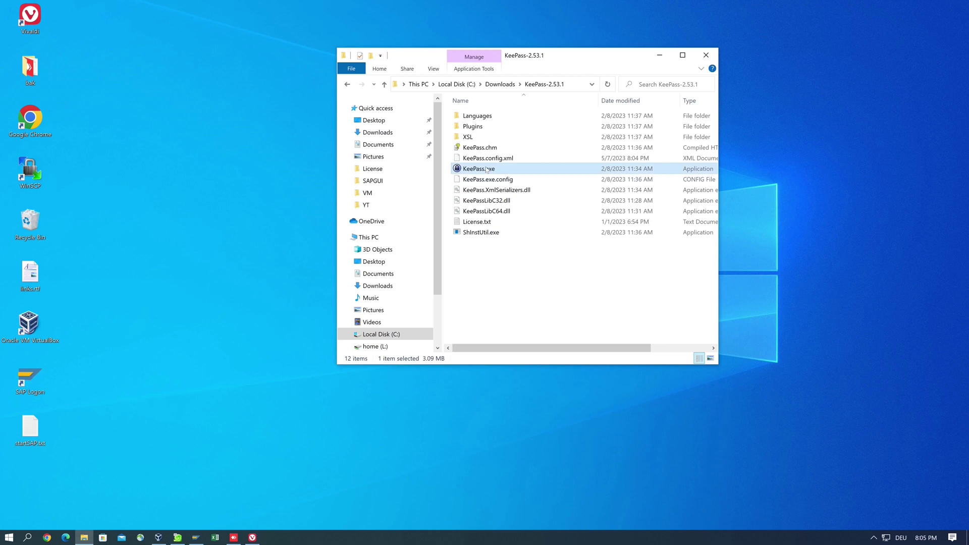
pyautogui.doubleClick(486, 169)
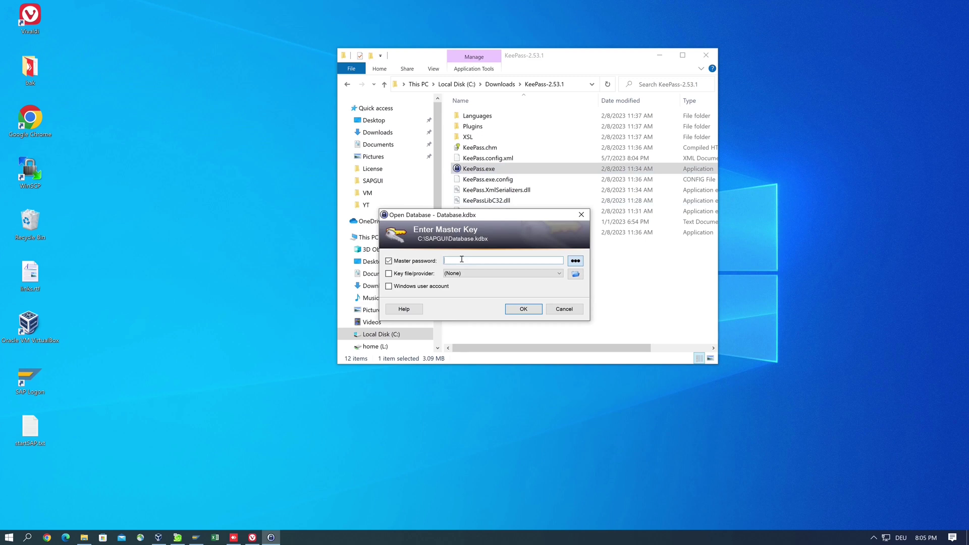
pyautogui.write('abcdefgh')
pyautogui.press('Return')
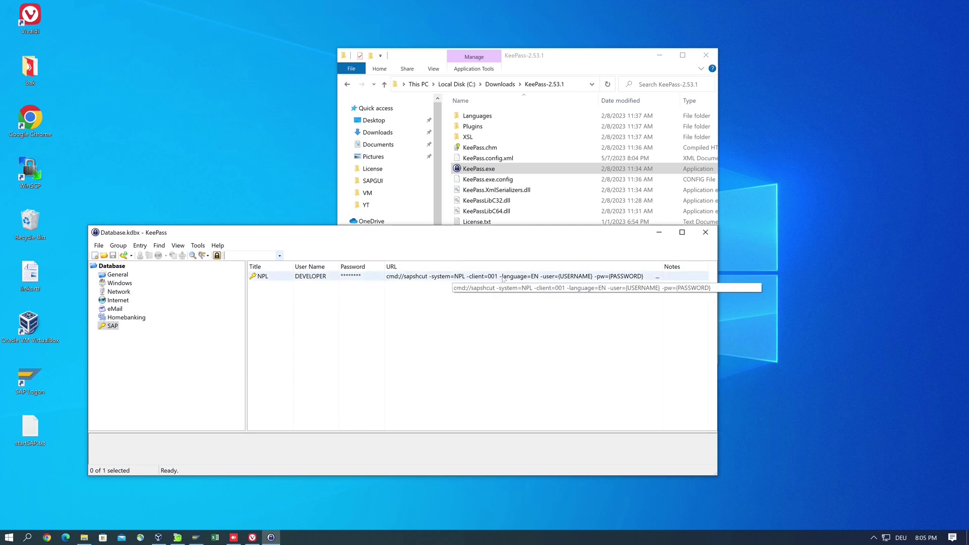
# Run the NPL entry's sapshcut URL, allow the SAP GUI connection, and maximize SAP Easy Access
pyautogui.click(503, 279)
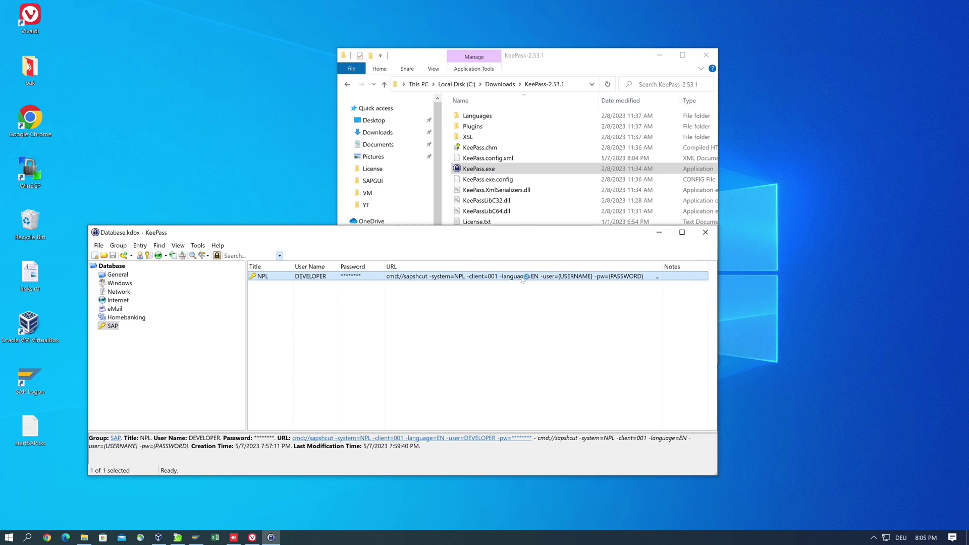
pyautogui.doubleClick(522, 278)
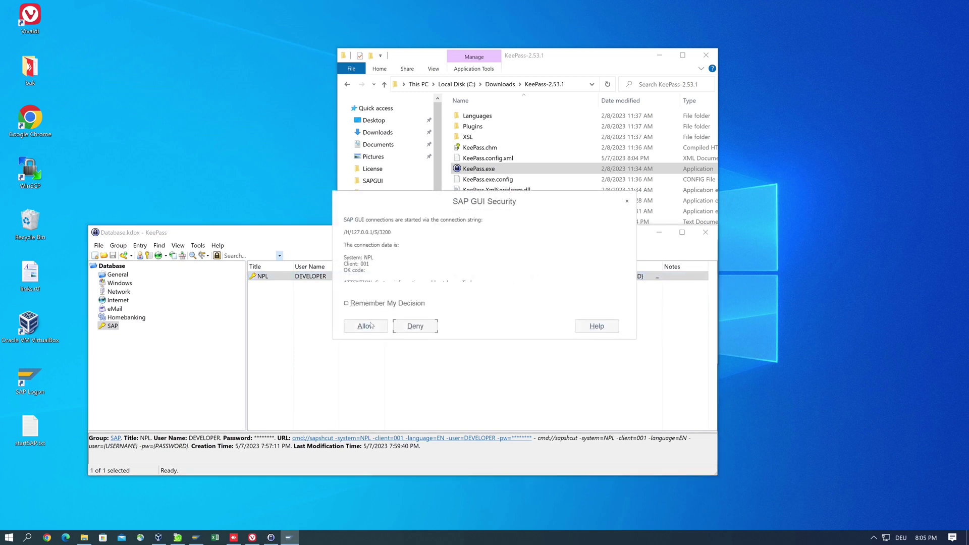
pyautogui.click(365, 327)
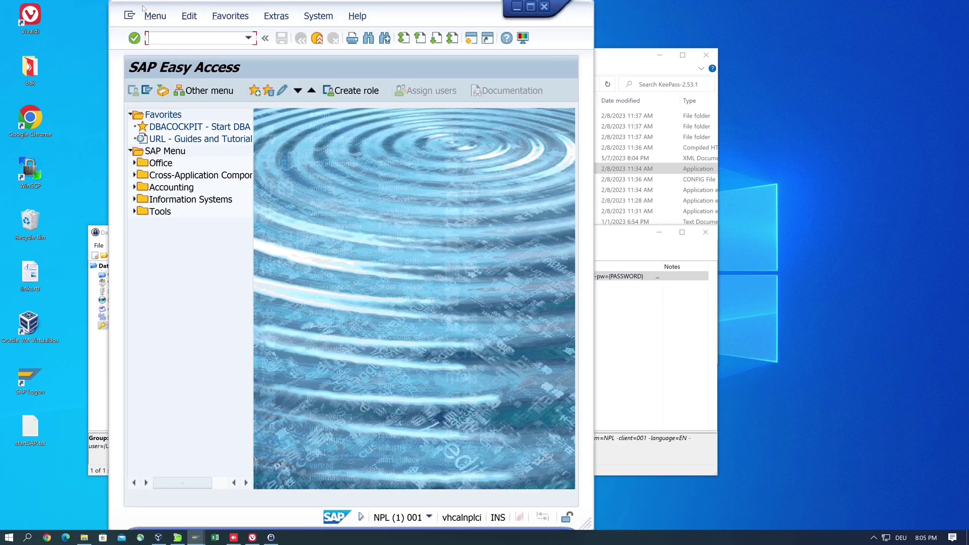
pyautogui.doubleClick(146, 7)
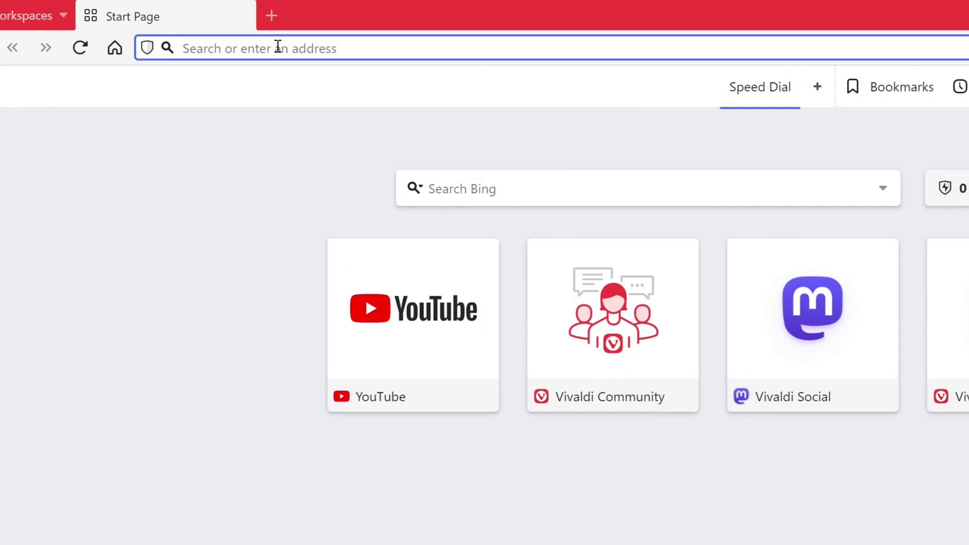
# Search the web for 'keepass download' from the Vivaldi address bar
pyautogui.write('kee')
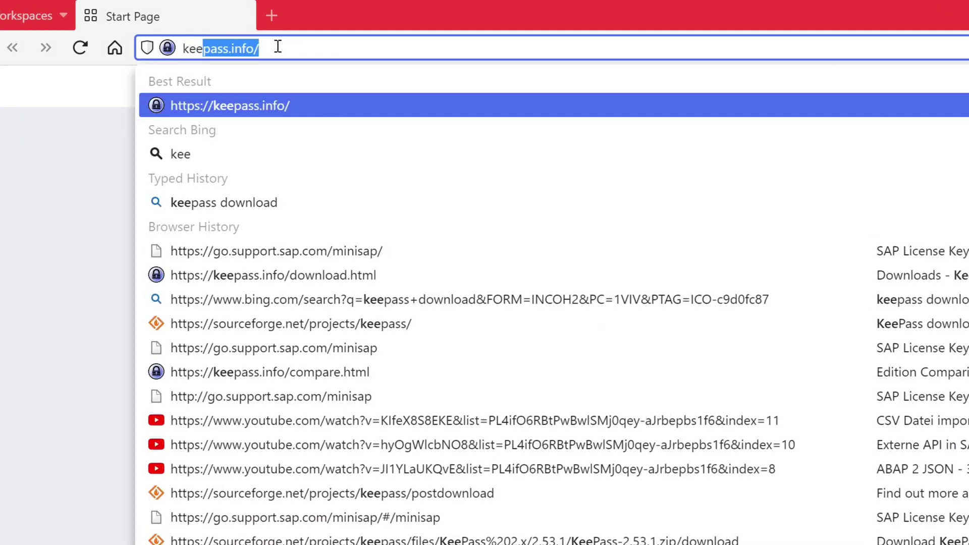
pyautogui.write('pass dow')
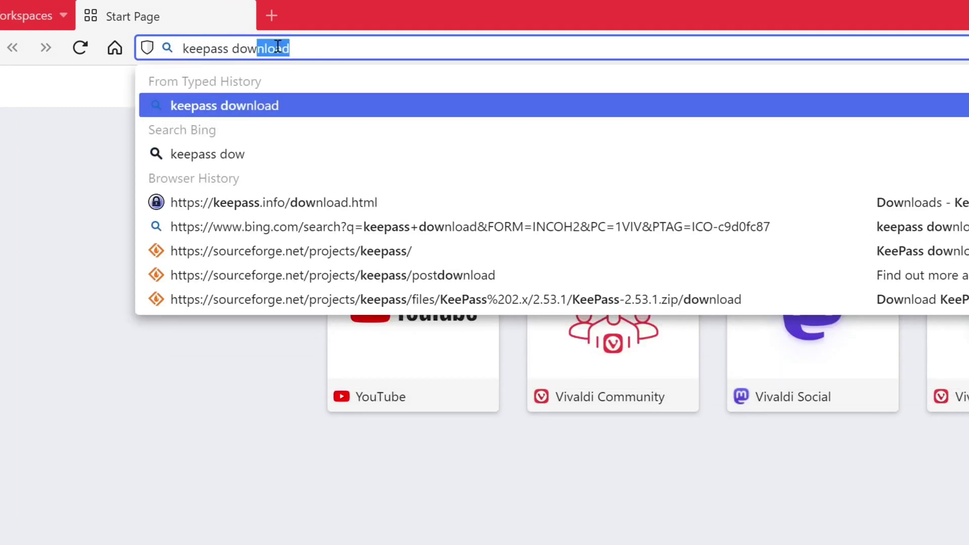
pyautogui.write('nload')
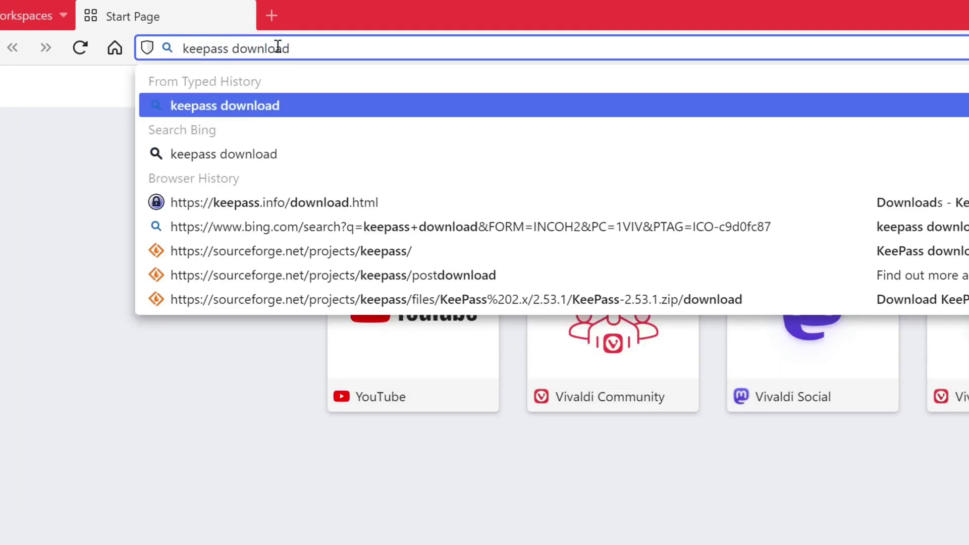
pyautogui.press('Return')
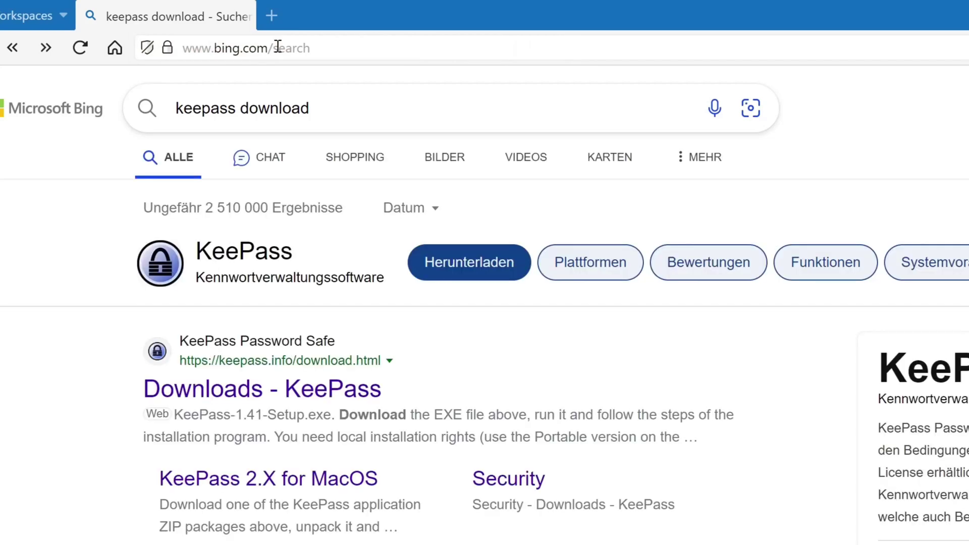
# Open the KeePass downloads page and save the portable KeePass 2.53.1 zip
pyautogui.click(281, 395)
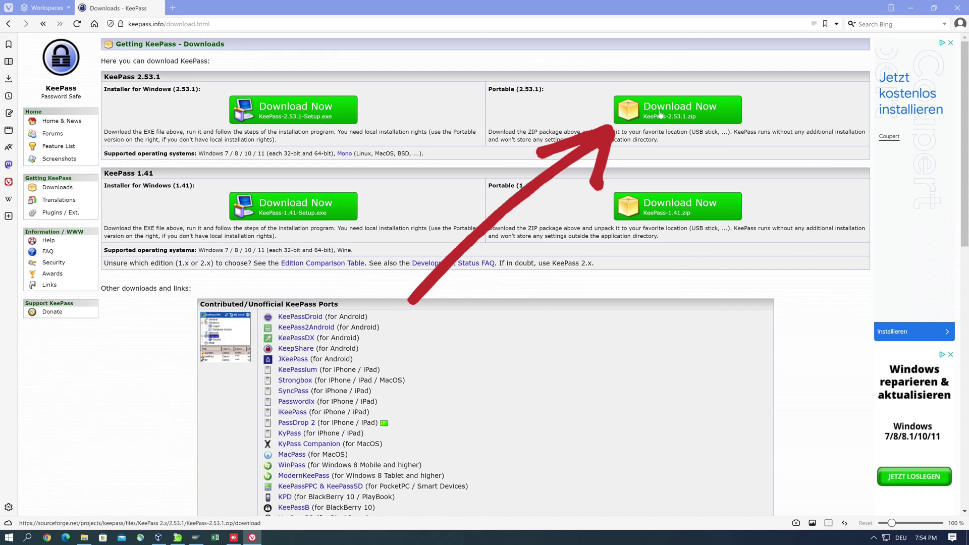
pyautogui.click(675, 107)
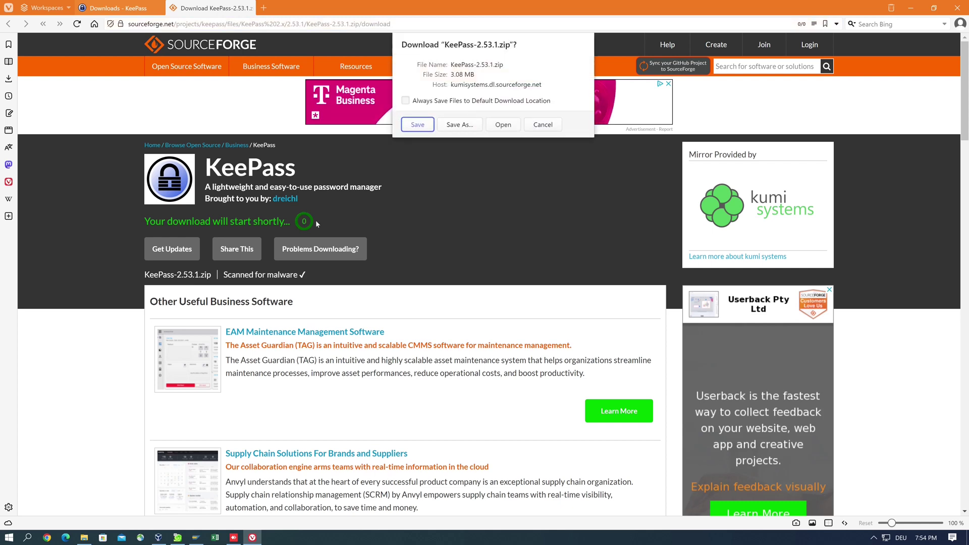
pyautogui.click(414, 124)
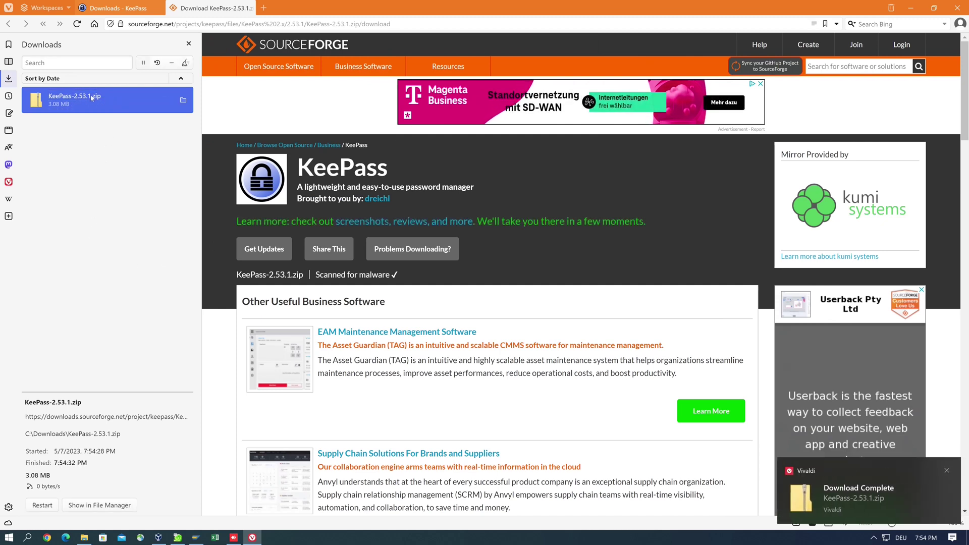
# Extract KeePass-2.53.1.zip with 7-Zip into a KeePass-2.53.1 folder
pyautogui.click(183, 100)
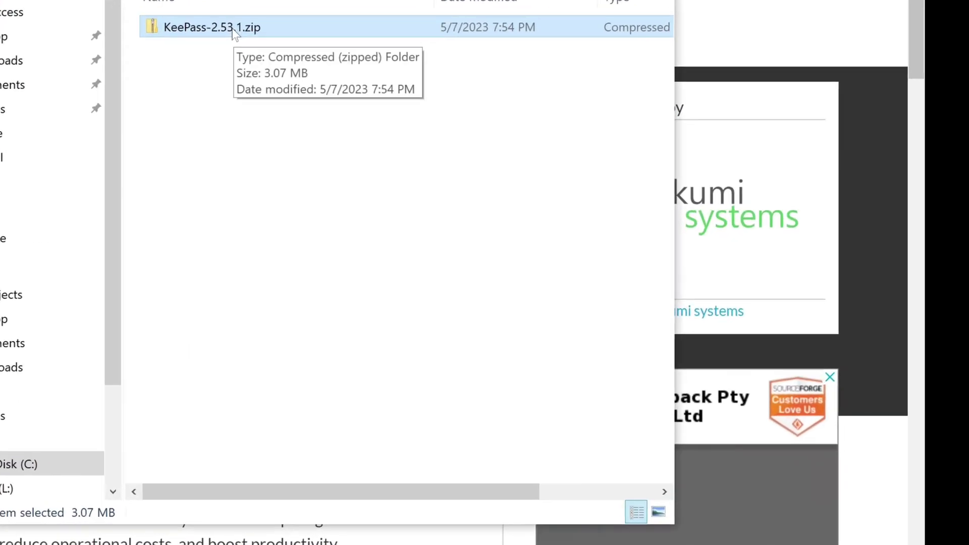
pyautogui.rightClick(233, 31)
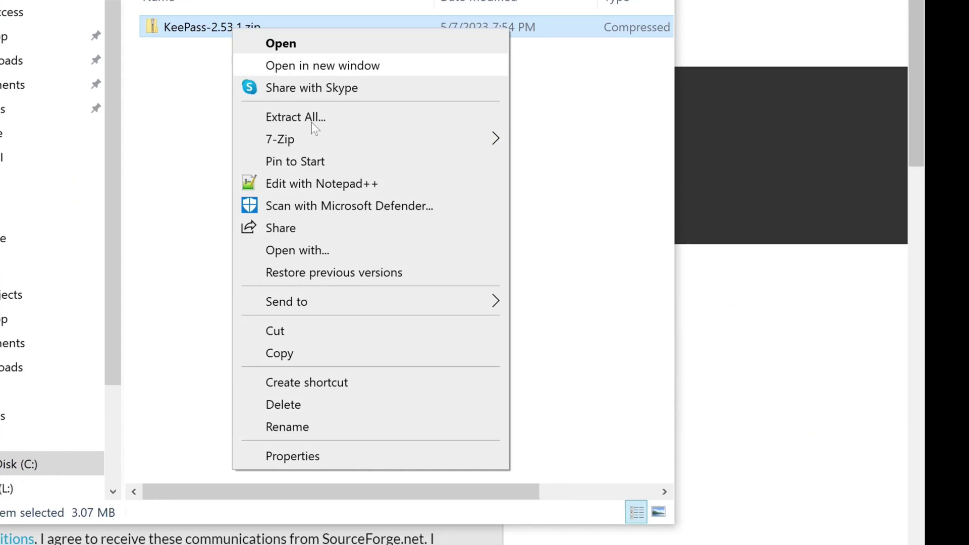
pyautogui.moveTo(325, 139)
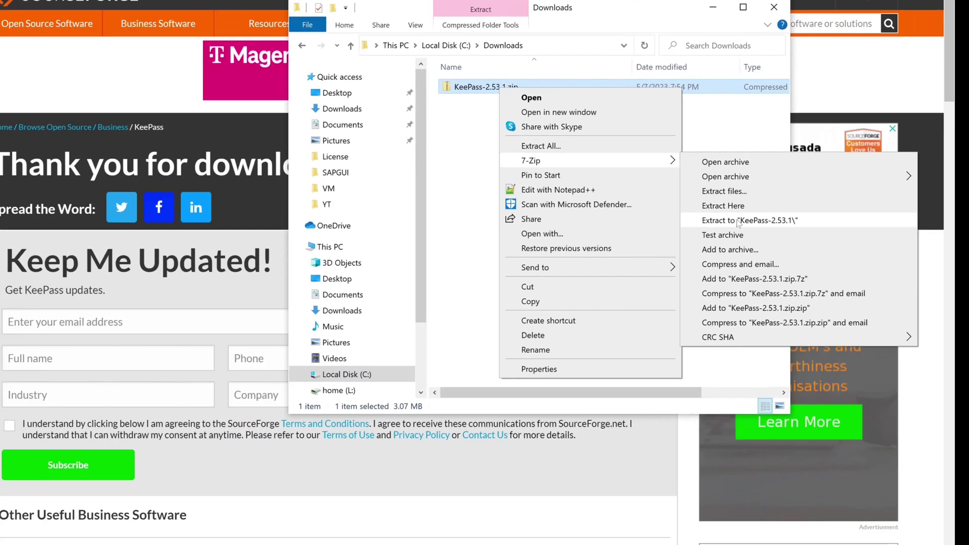
pyautogui.click(595, 230)
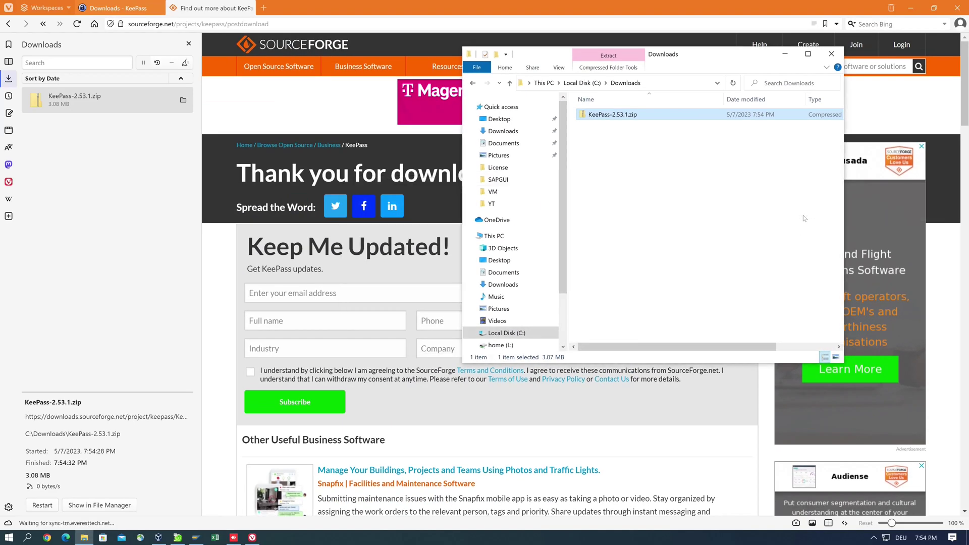
# Minimize the browser and open the extracted KeePass-2.53.1 folder
pyautogui.click(912, 7)
pyautogui.click(913, 7)
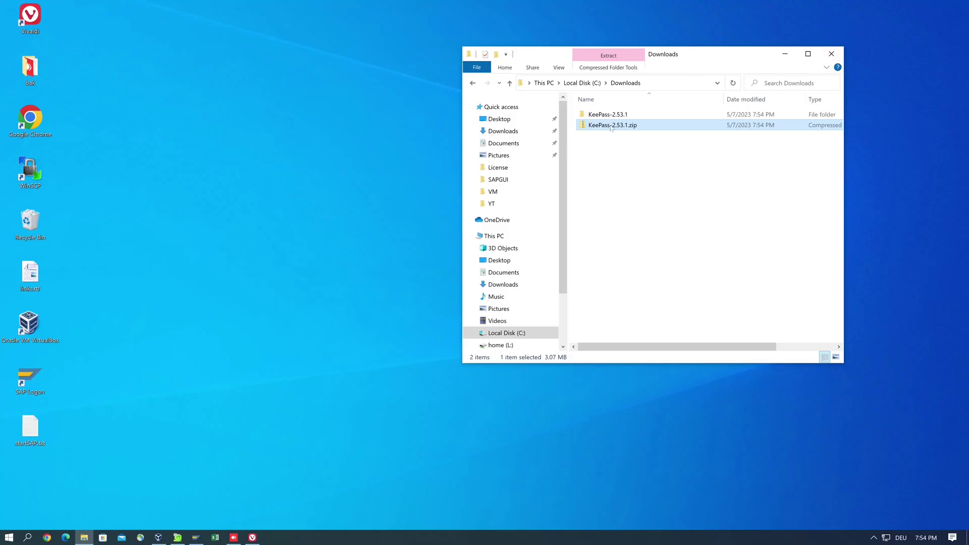
pyautogui.doubleClick(610, 117)
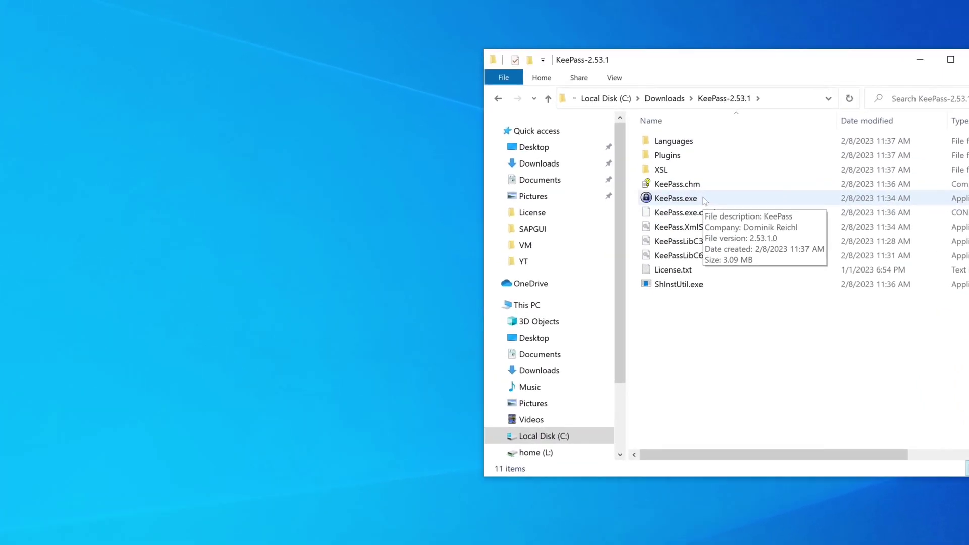
# Start KeePass.exe, enable automatic update checks, and place its window beside the folder
pyautogui.click(704, 201)
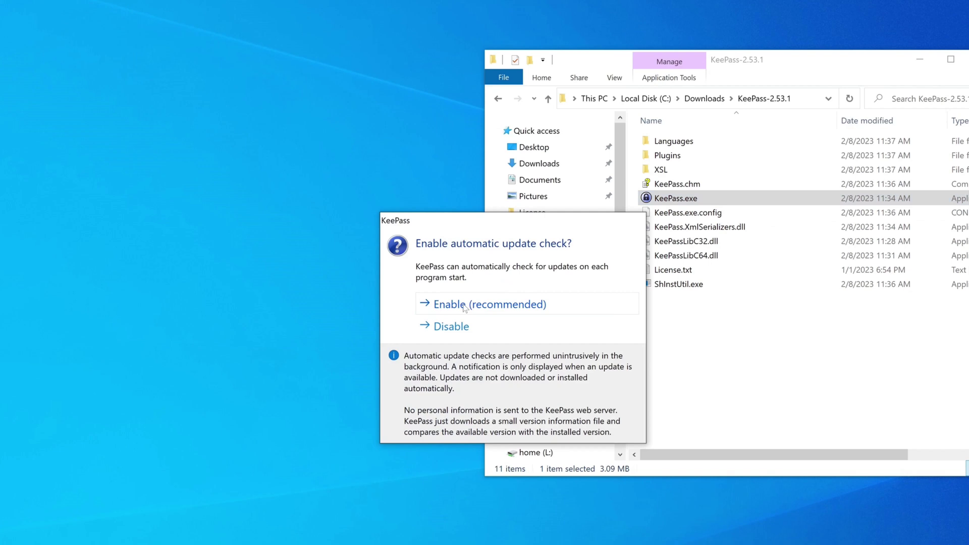
pyautogui.click(463, 305)
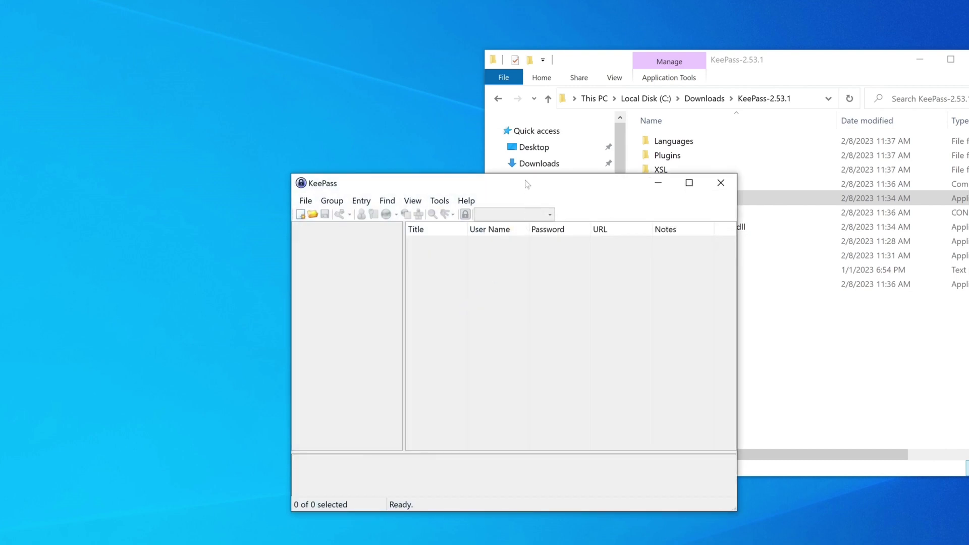
pyautogui.moveTo(525, 179); pyautogui.dragTo(250, 165)
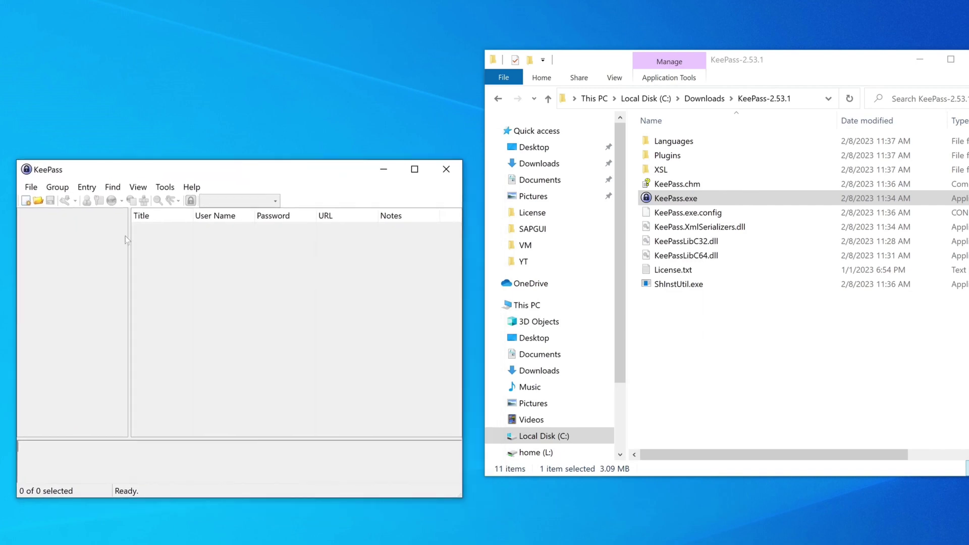
# Create a new database saved as Database.kdbx in the C:\SAPGUI folder
pyautogui.click(26, 202)
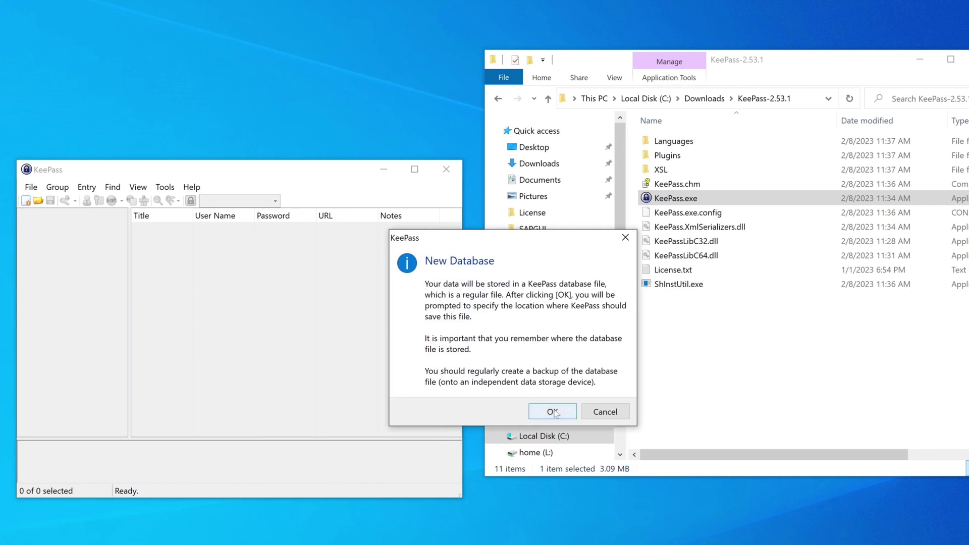
pyautogui.click(552, 412)
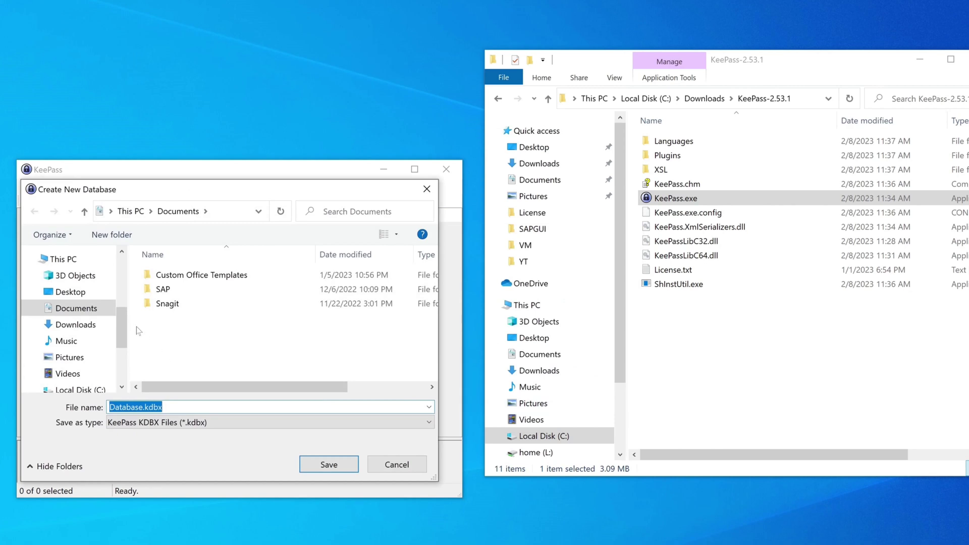
pyautogui.click(81, 389)
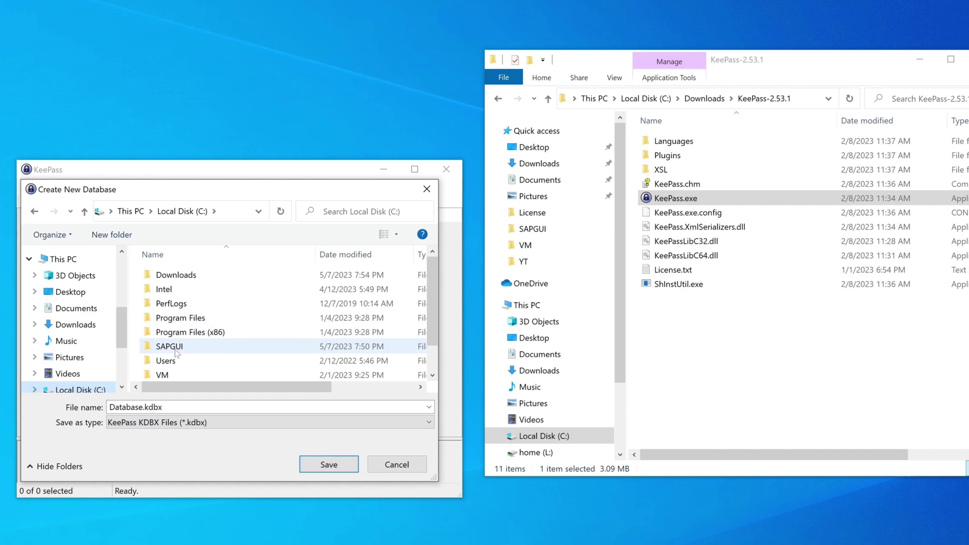
pyautogui.doubleClick(175, 350)
pyautogui.click(166, 406)
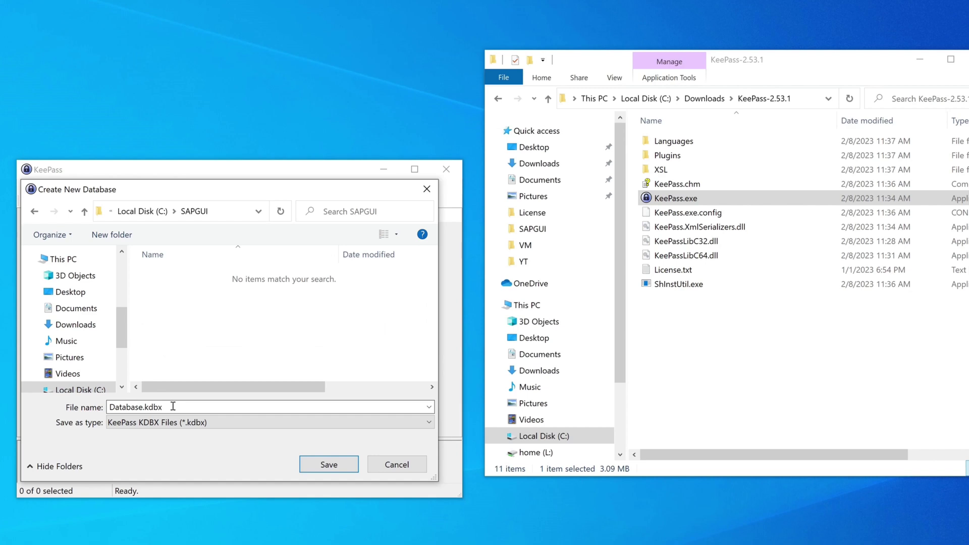
pyautogui.click(338, 464)
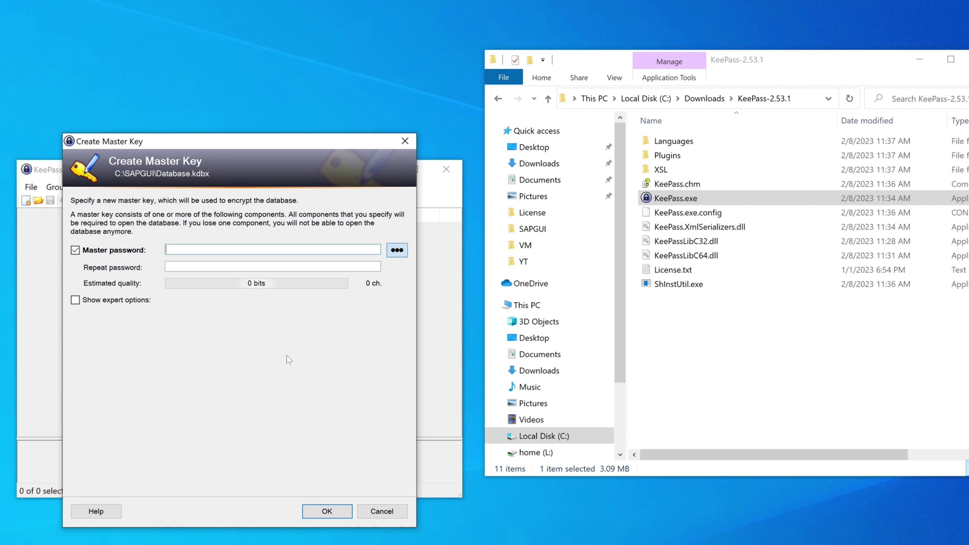
# Enter and repeat an eight-character master password, then accept the weak-password warning
pyautogui.write('********')
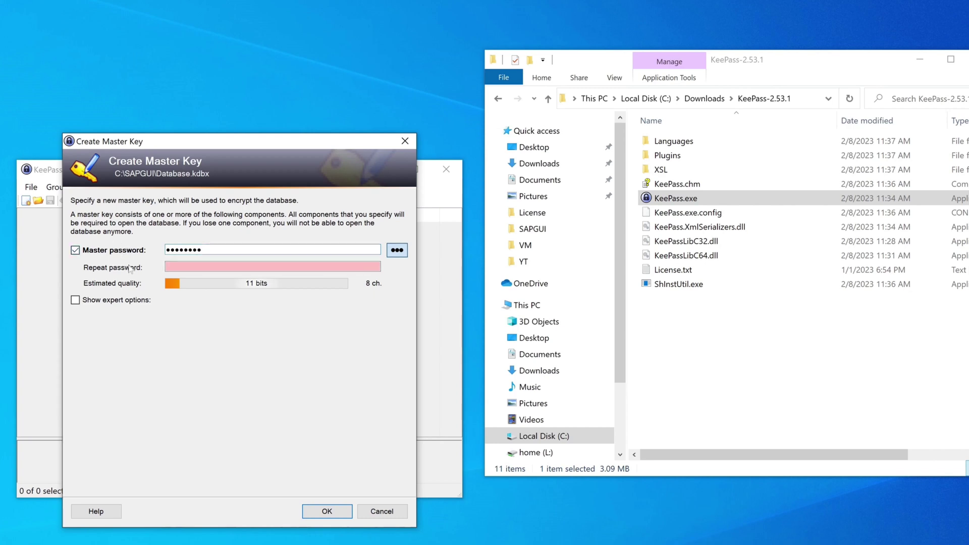
pyautogui.click(212, 267)
pyautogui.write('********')
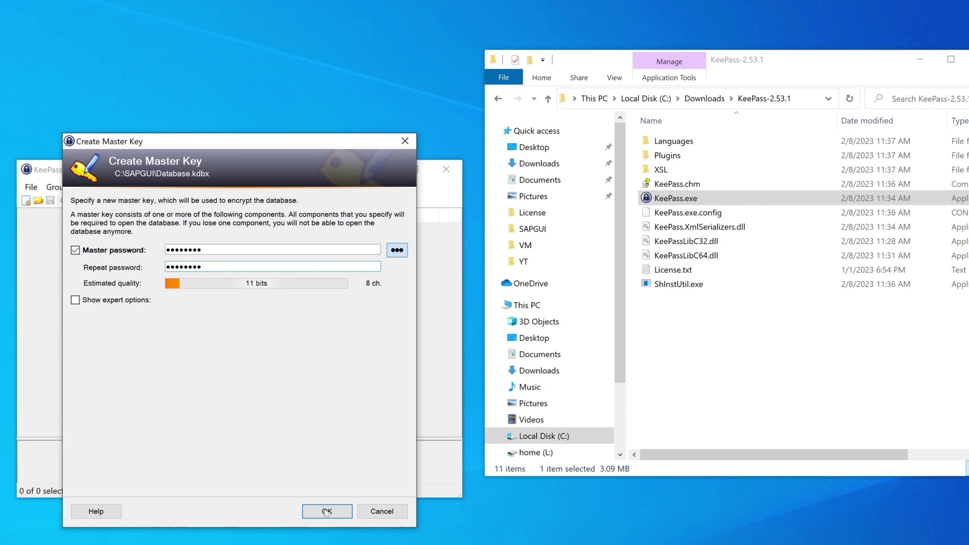
pyautogui.click(326, 512)
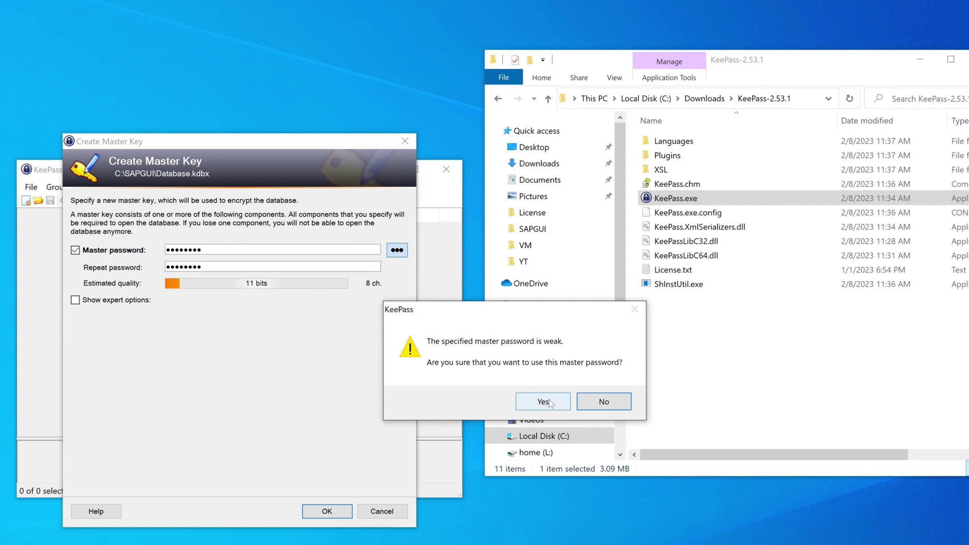
pyautogui.click(543, 401)
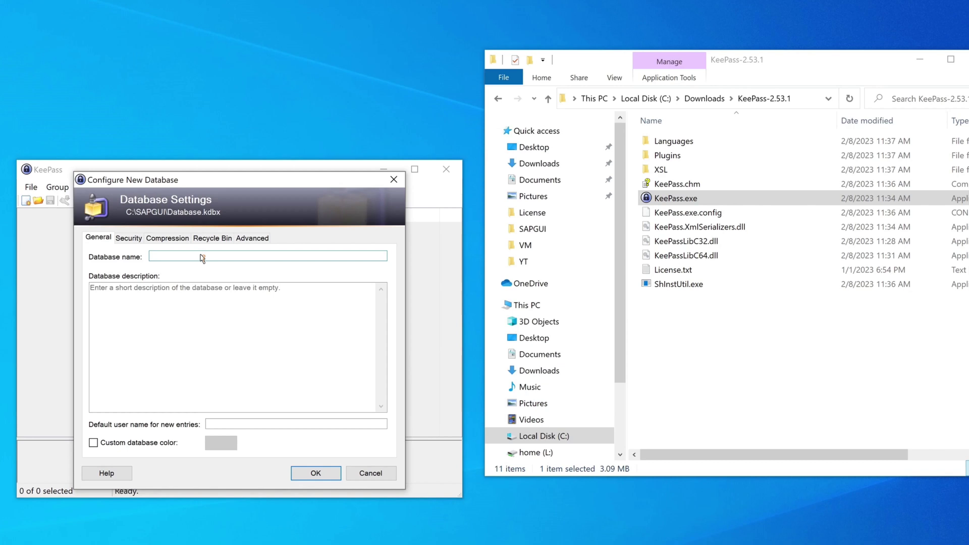
# Enter 'SAP' as the database name, confirm the settings, and skip the emergency sheet
pyautogui.write('SAP')
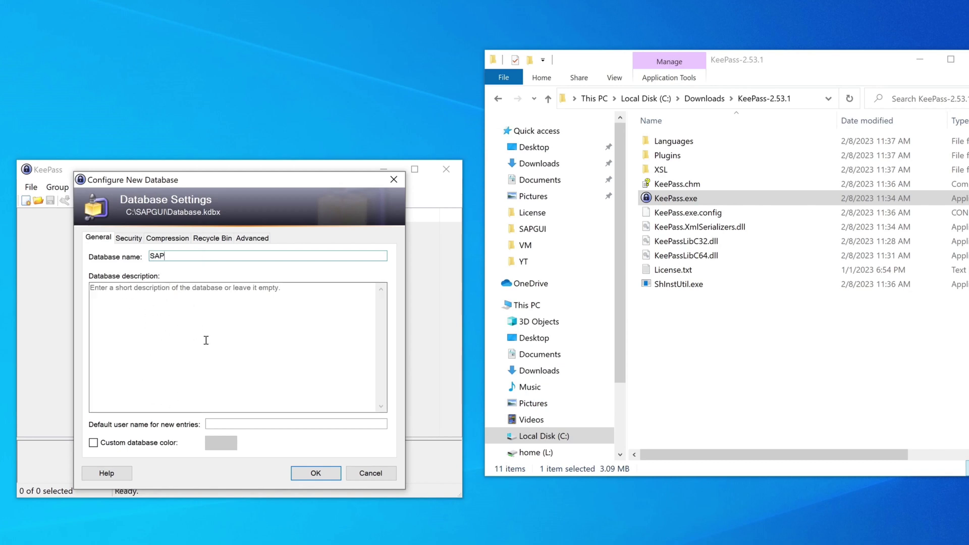
pyautogui.click(316, 472)
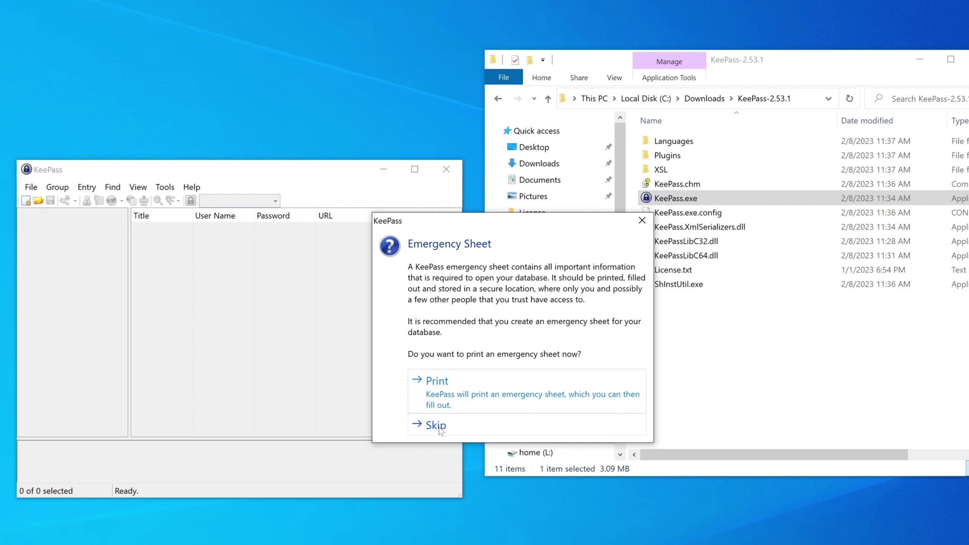
pyautogui.click(436, 425)
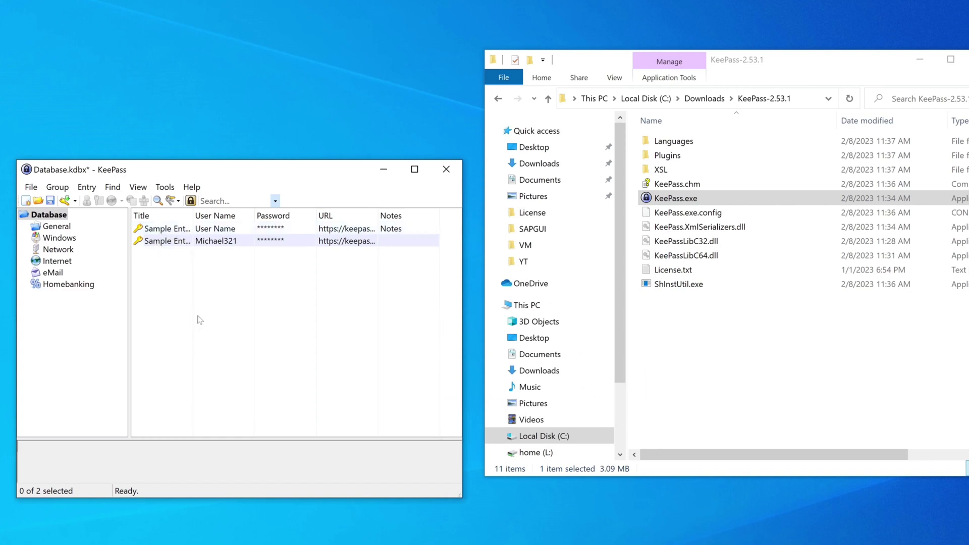
# Add a group named 'SAP' with the key icon (icon 0) to the database tree
pyautogui.rightClick(54, 300)
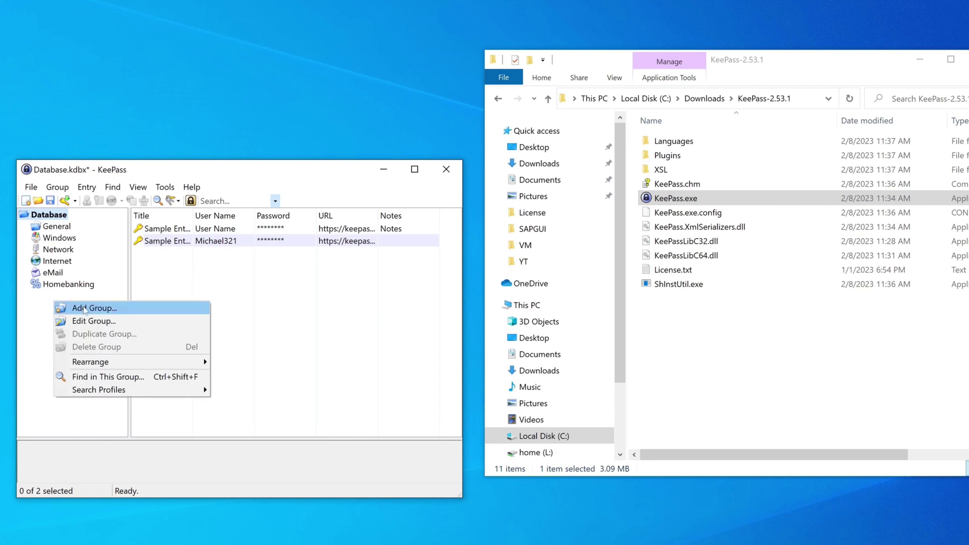
pyautogui.click(77, 308)
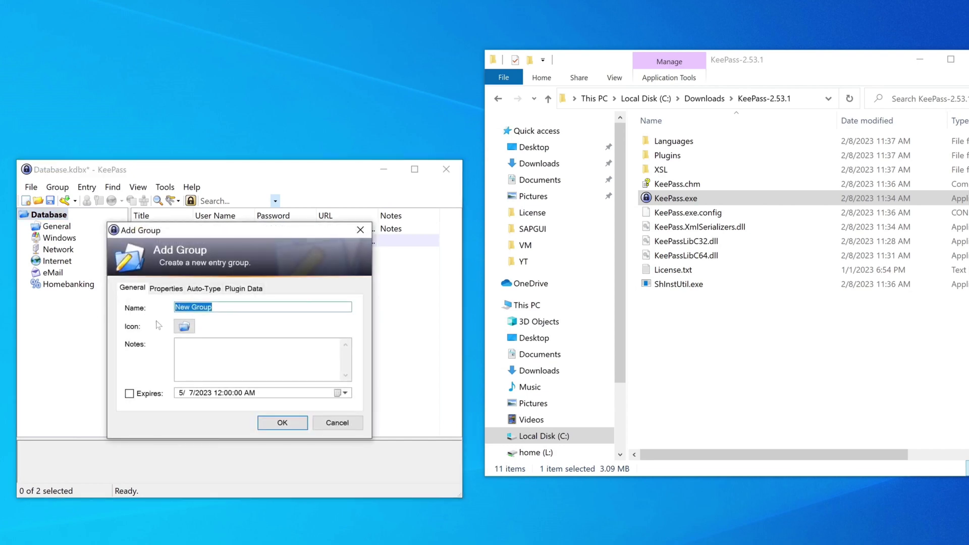
pyautogui.write('SAP')
pyautogui.click(189, 329)
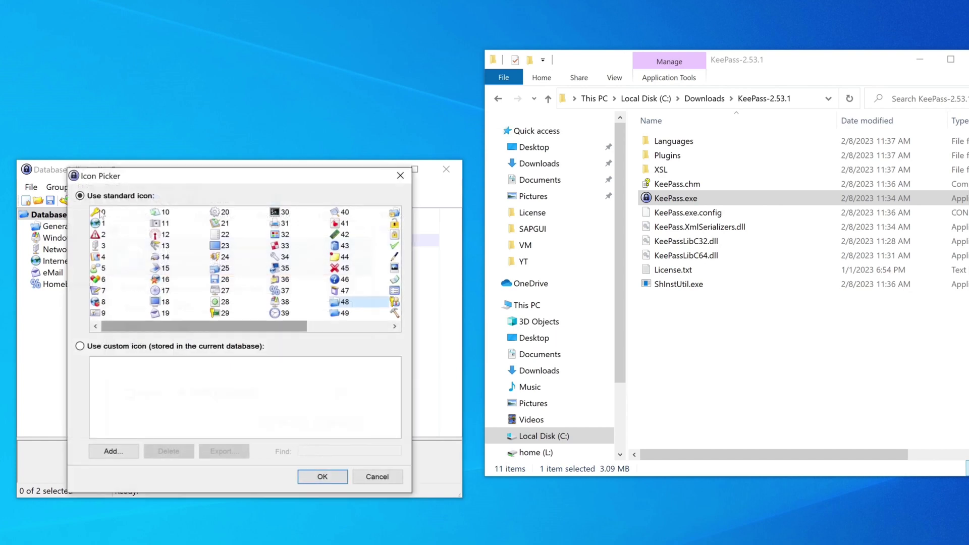
pyautogui.click(100, 213)
pyautogui.click(329, 477)
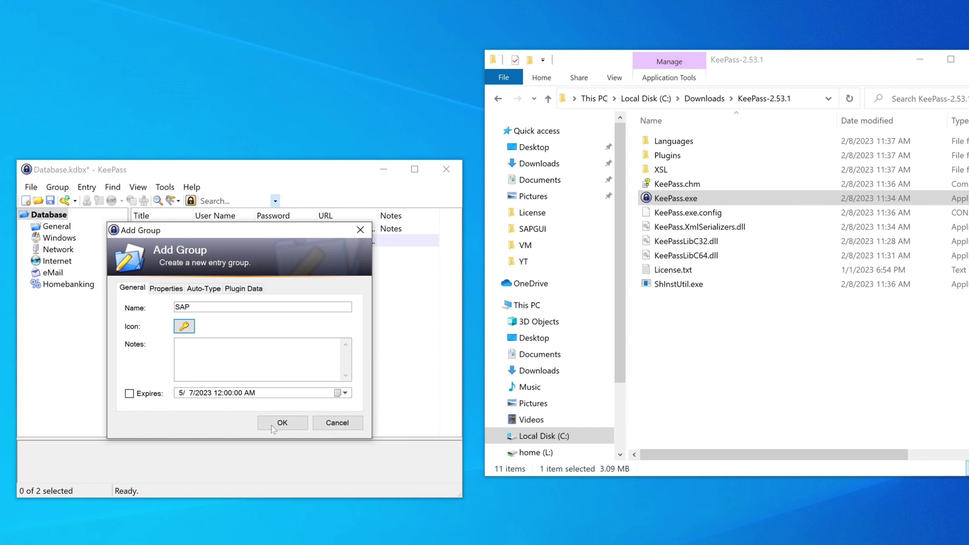
pyautogui.click(273, 424)
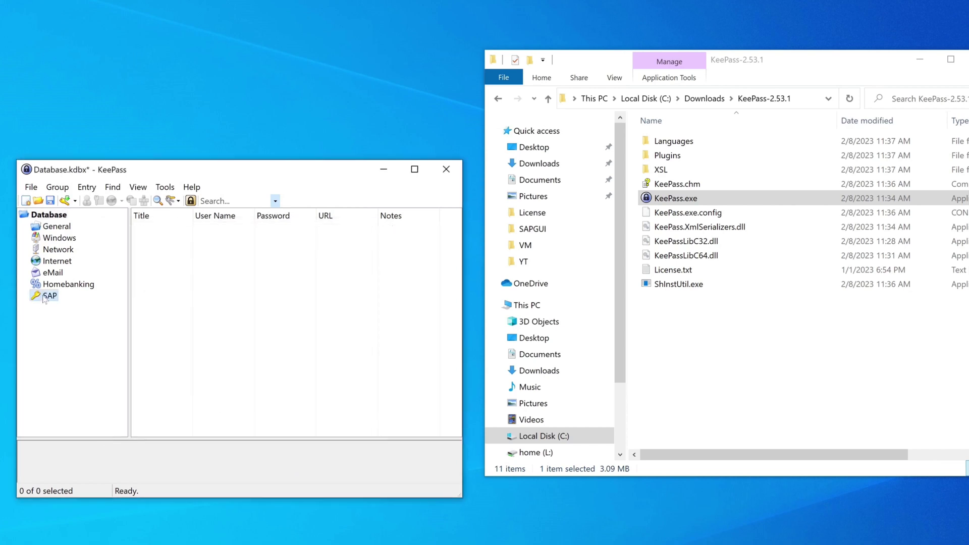
# Start a new entry in the SAP group and move the SAP Logon window aside
pyautogui.rightClick(160, 241)
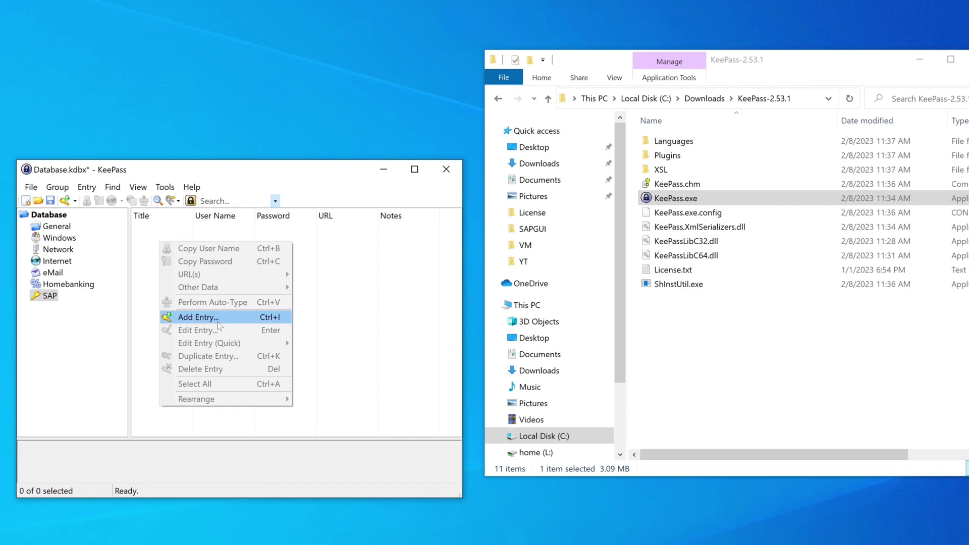
pyautogui.click(218, 321)
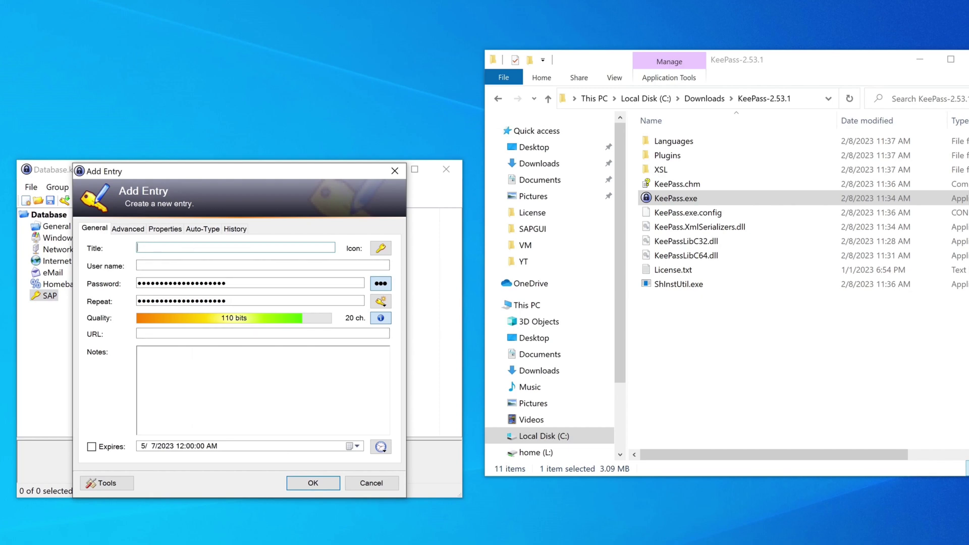
pyautogui.hotkey('alt', 'Tab')
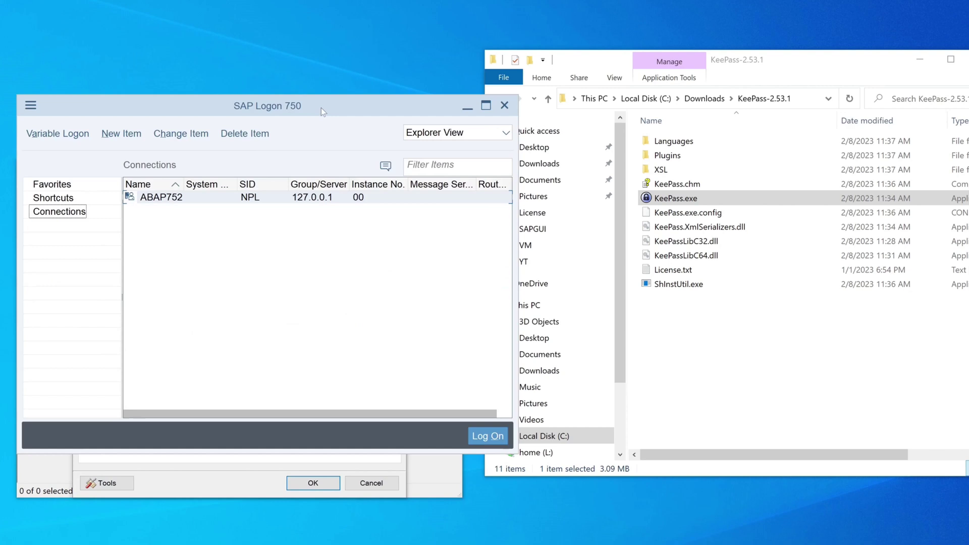
pyautogui.moveTo(321, 108); pyautogui.dragTo(799, 43)
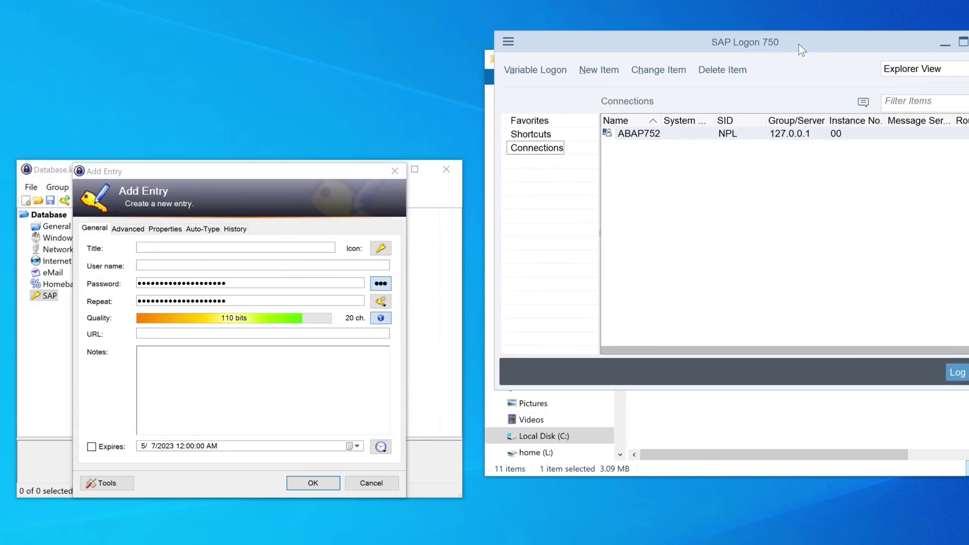
# Enter title NPL, the login user name and a new password, then reveal the password
pyautogui.click(161, 246)
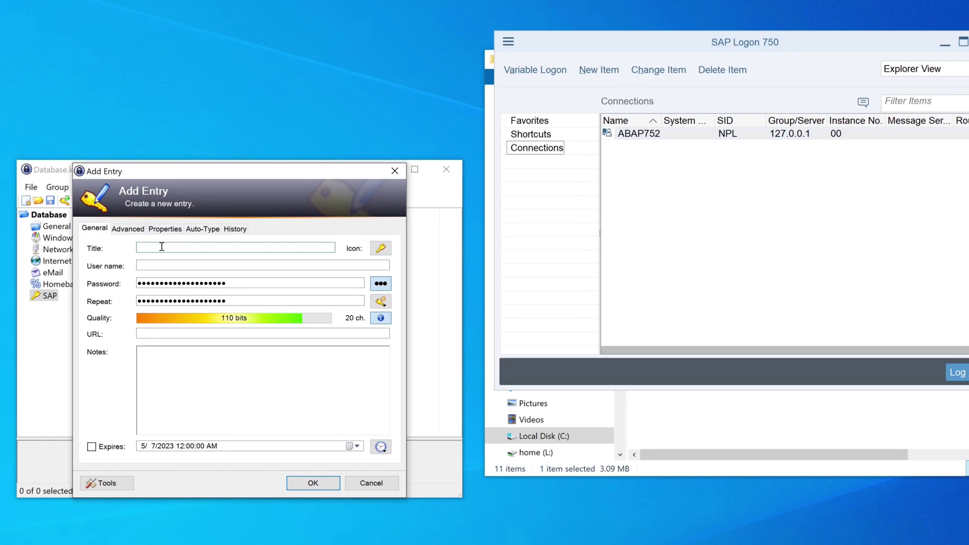
pyautogui.write('NPL')
pyautogui.press('Tab')
pyautogui.press('Tab')
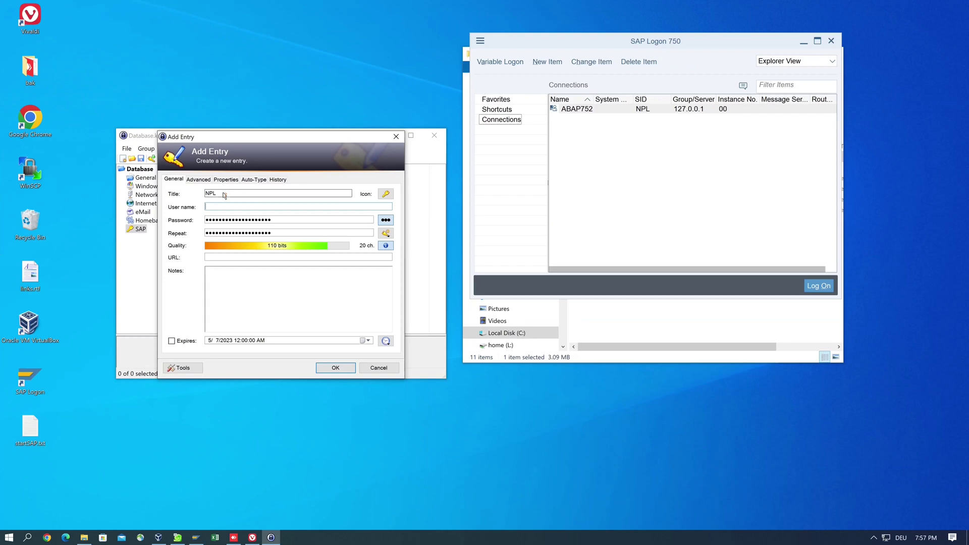
pyautogui.write('DEVE')
pyautogui.write('LOPER')
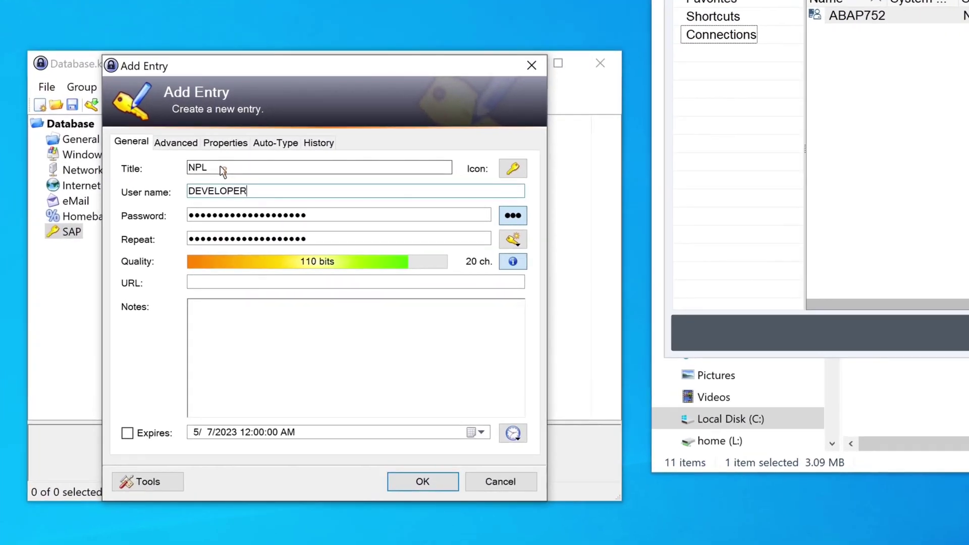
pyautogui.press('Tab')
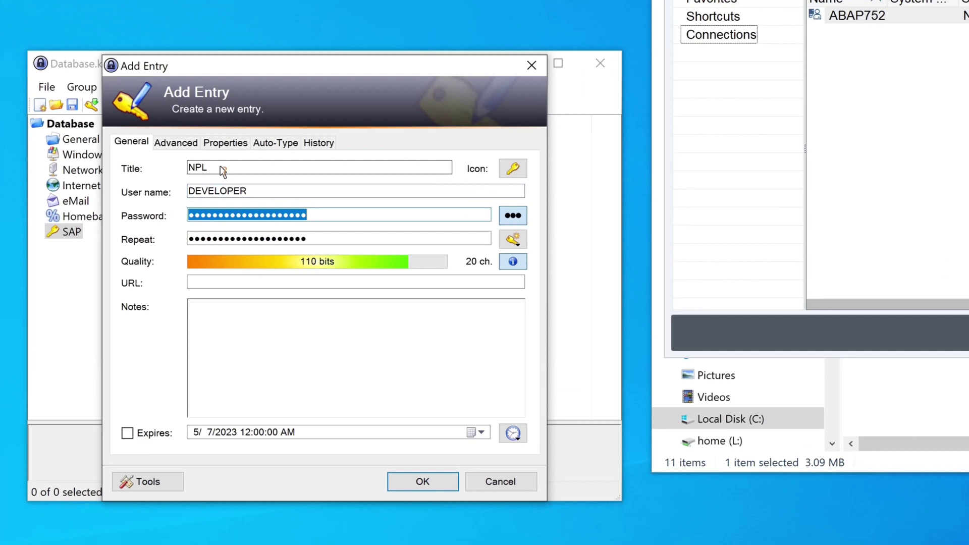
pyautogui.write('D')
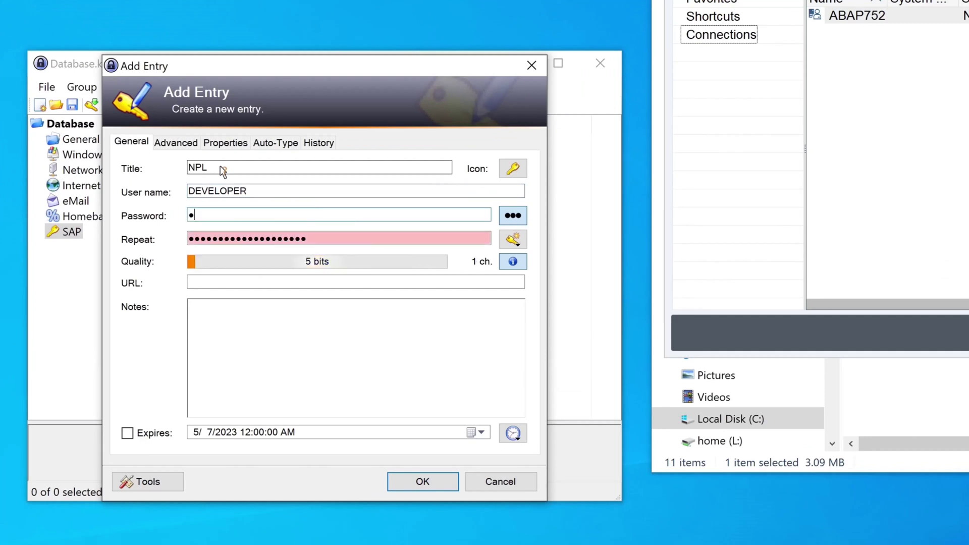
pyautogui.write('own1o')
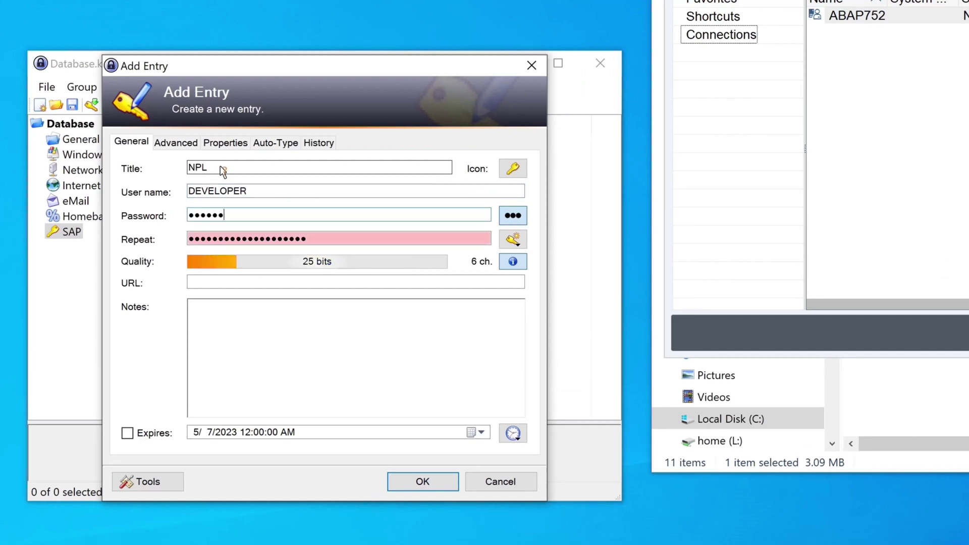
pyautogui.write('ad')
pyautogui.click(515, 216)
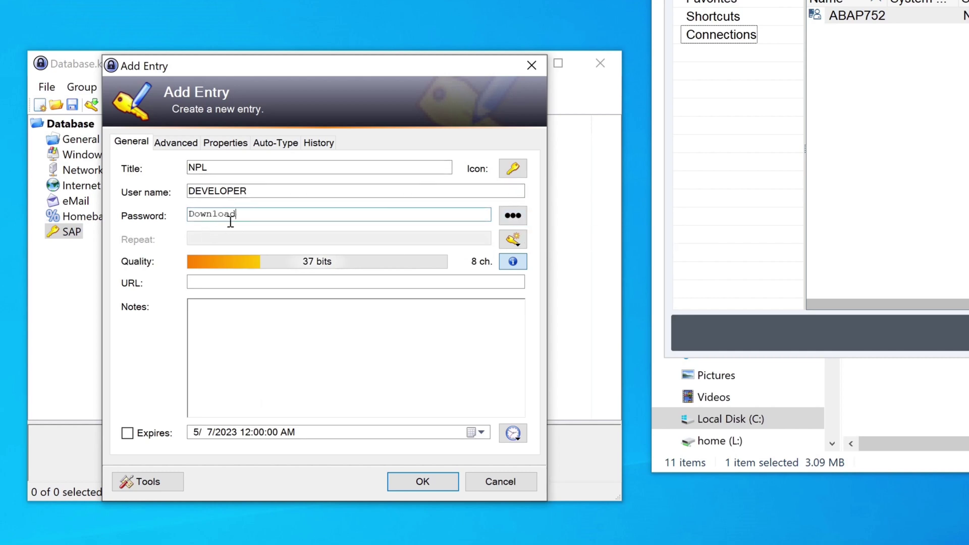
# Type the URL cmd://sapshcut -system=NPL -client=001 into the entry
pyautogui.click(248, 281)
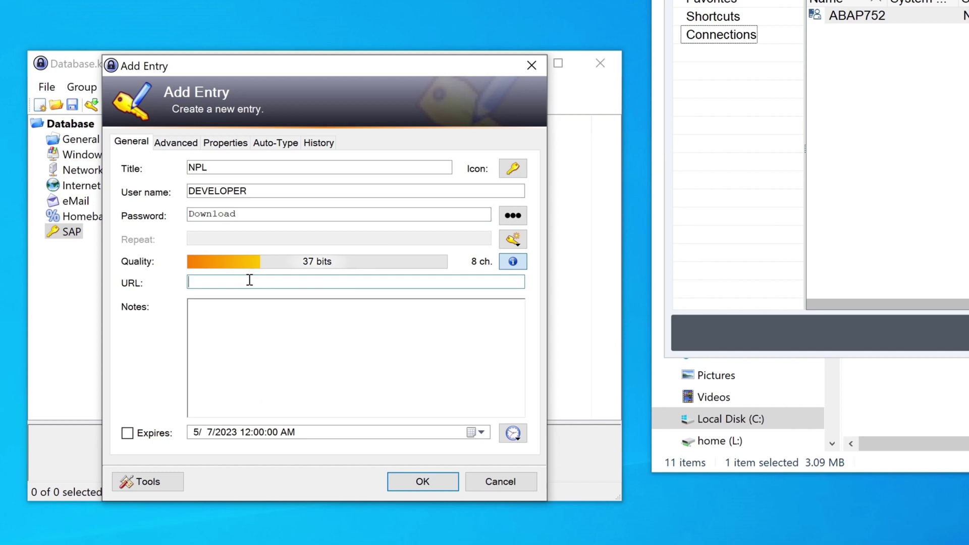
pyautogui.write('cmd://sapshcut')
pyautogui.write('-system')
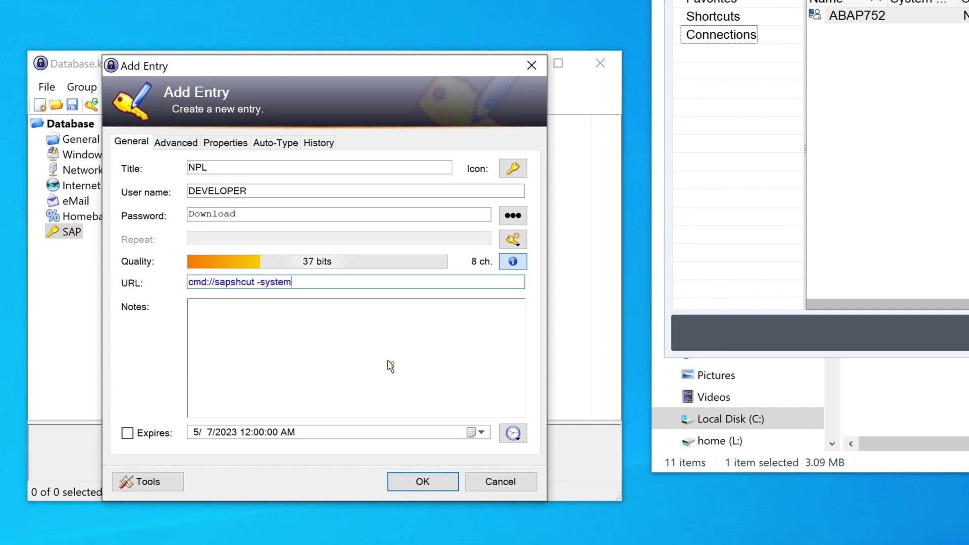
pyautogui.write('=NPL -client=00')
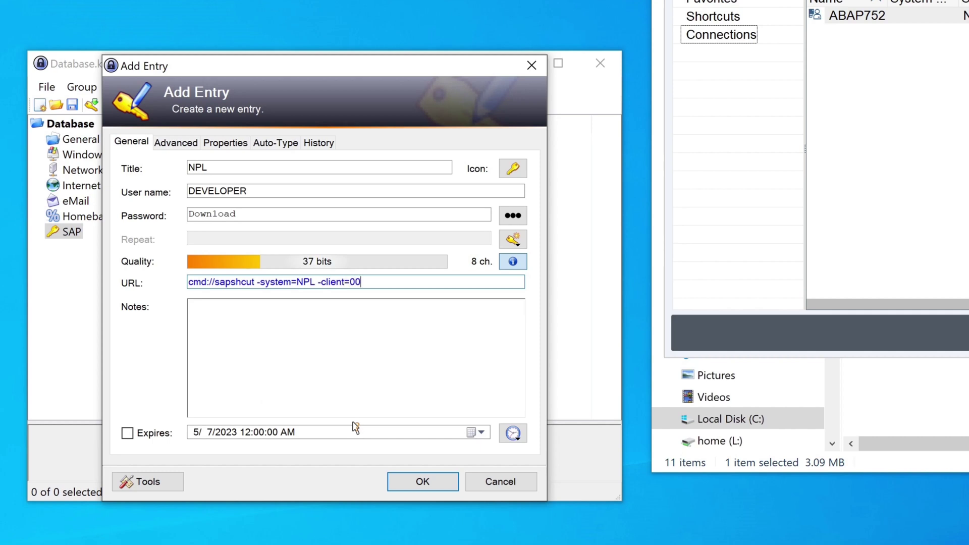
pyautogui.write('1')
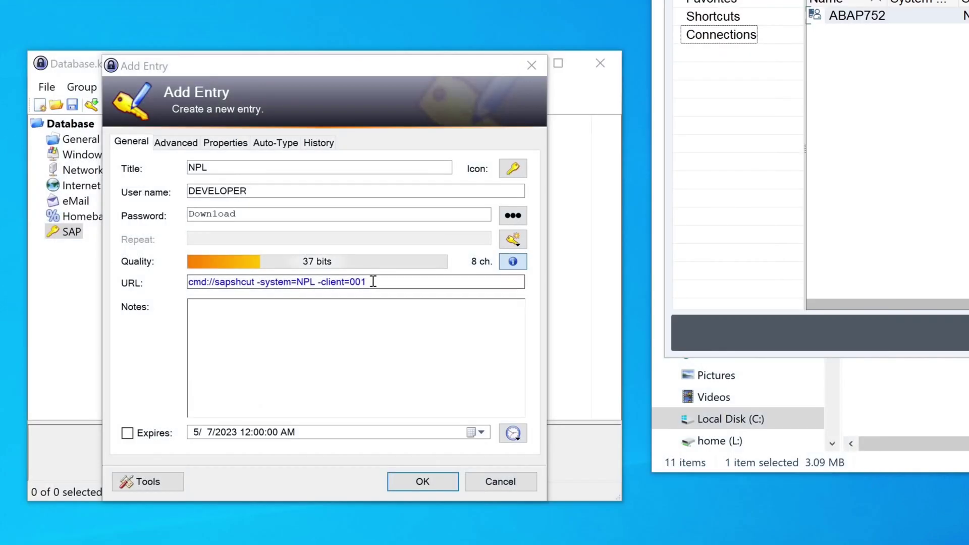
# Append -language=EN -user={USERNAME} -pw={PASSWORD} to the URL, correcting typos along the way
pyautogui.click(373, 281)
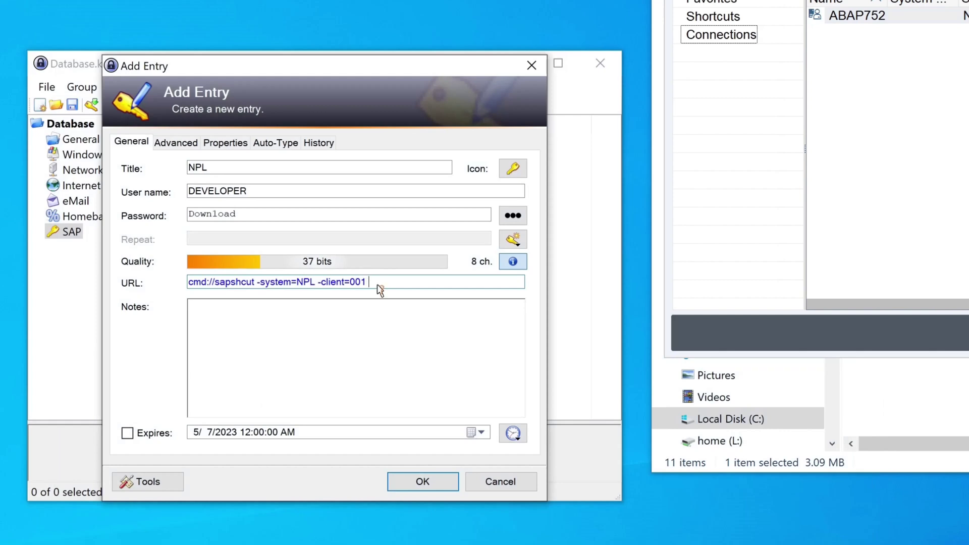
pyautogui.write('-language=EN -user=')
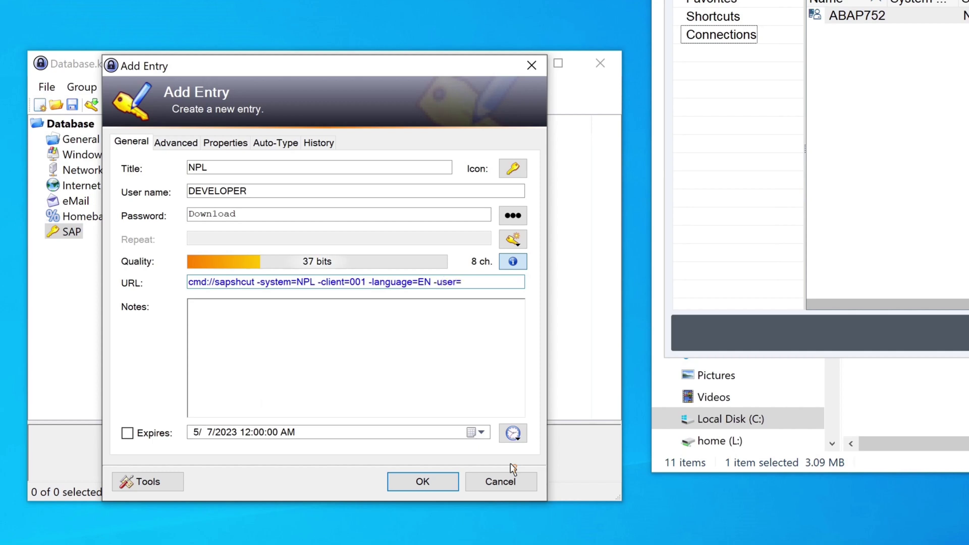
pyautogui.write('{U}')
pyautogui.press('Left')
pyautogui.write('USERNAE')
pyautogui.press('BackSpace')
pyautogui.write('ME')
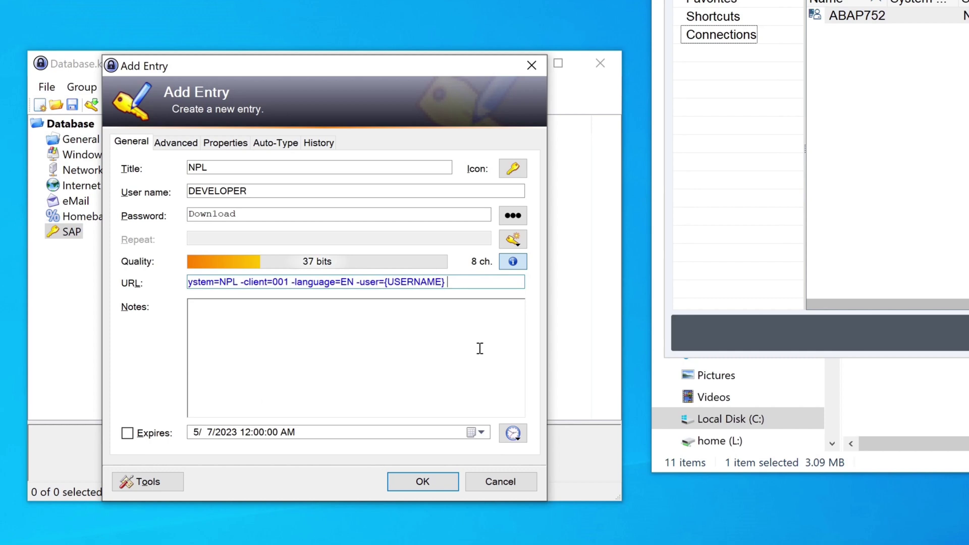
pyautogui.write('                              -pq')
pyautogui.press('BackSpace')
pyautogui.write('w')
pyautogui.write('=')
pyautogui.write('{}')
pyautogui.write('P')
pyautogui.write('ASSWOR')
pyautogui.write('D')
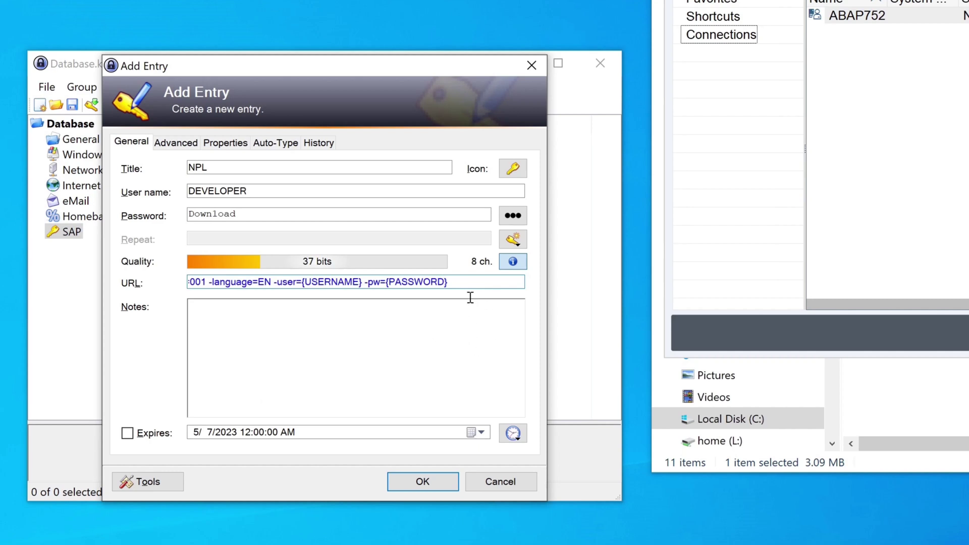
# Save the NPL entry and run its sapshcut URL from the entry list
pyautogui.click(422, 483)
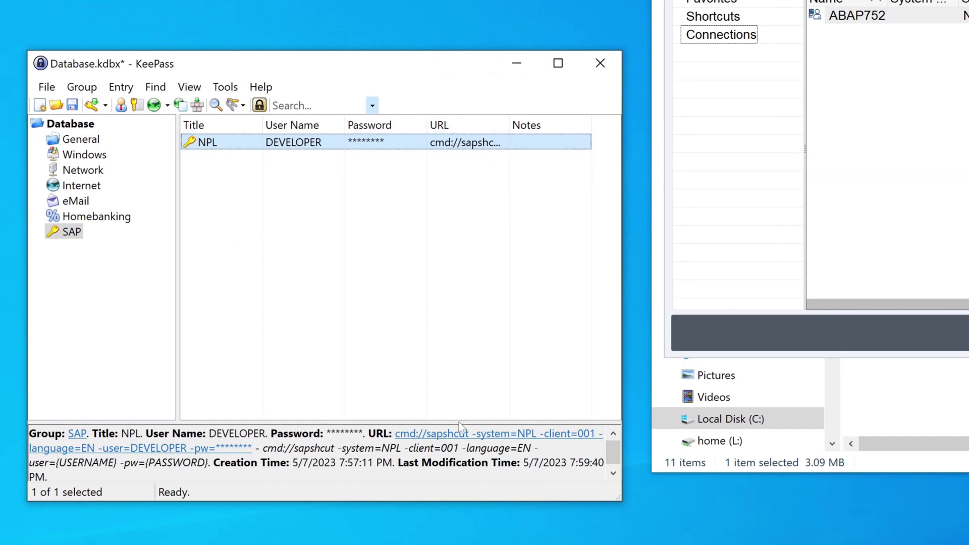
pyautogui.doubleClick(478, 144)
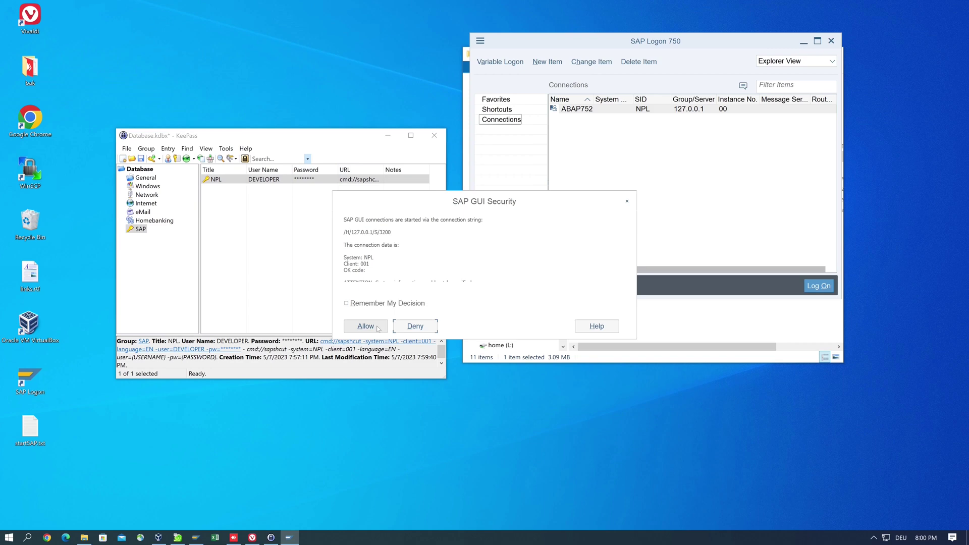
# Allow the NPL client 001 connection in the SAP GUI Security prompt
pyautogui.click(378, 329)
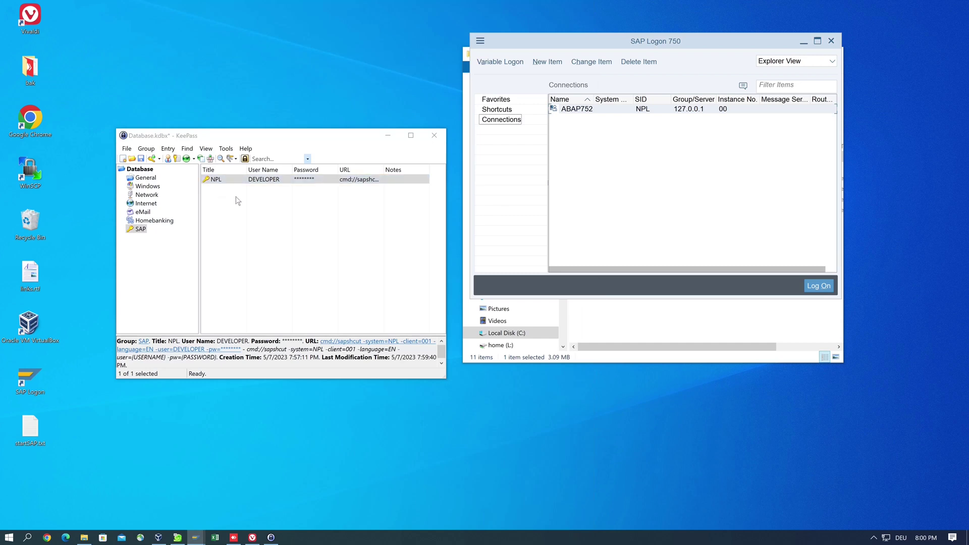
# Reposition and widen the KeePass window and URL column to show the full sapshcut command
pyautogui.moveTo(358, 135); pyautogui.dragTo(304, 118)
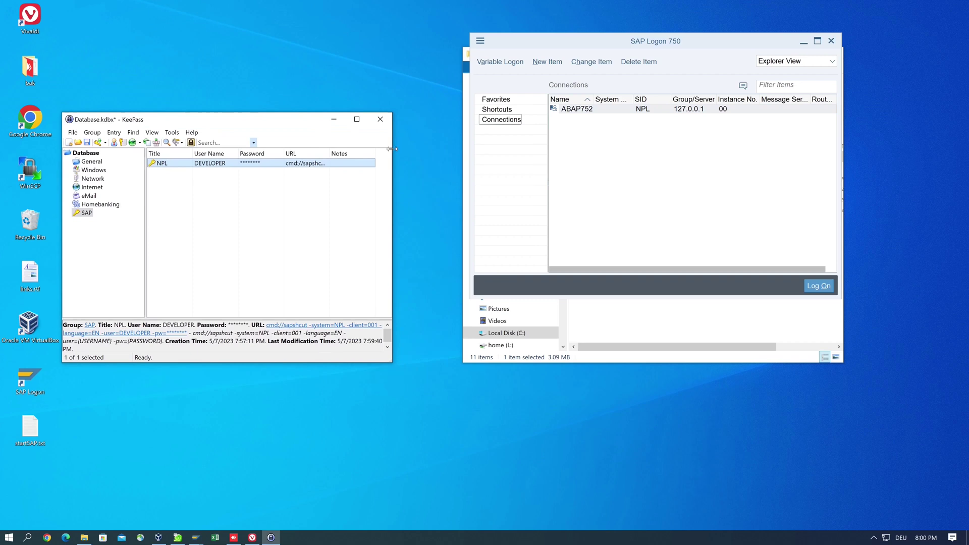
pyautogui.moveTo(392, 149); pyautogui.dragTo(569, 149)
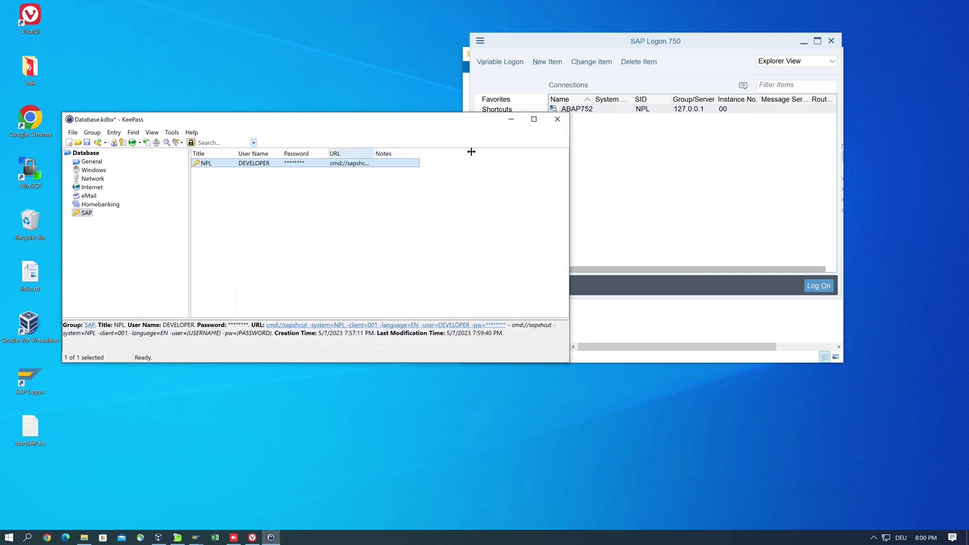
pyautogui.moveTo(471, 152); pyautogui.dragTo(534, 151)
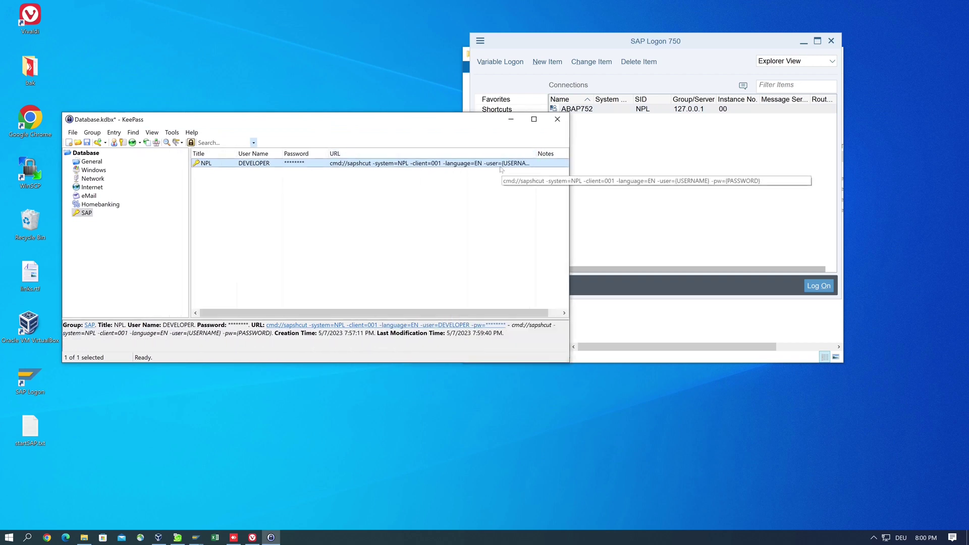